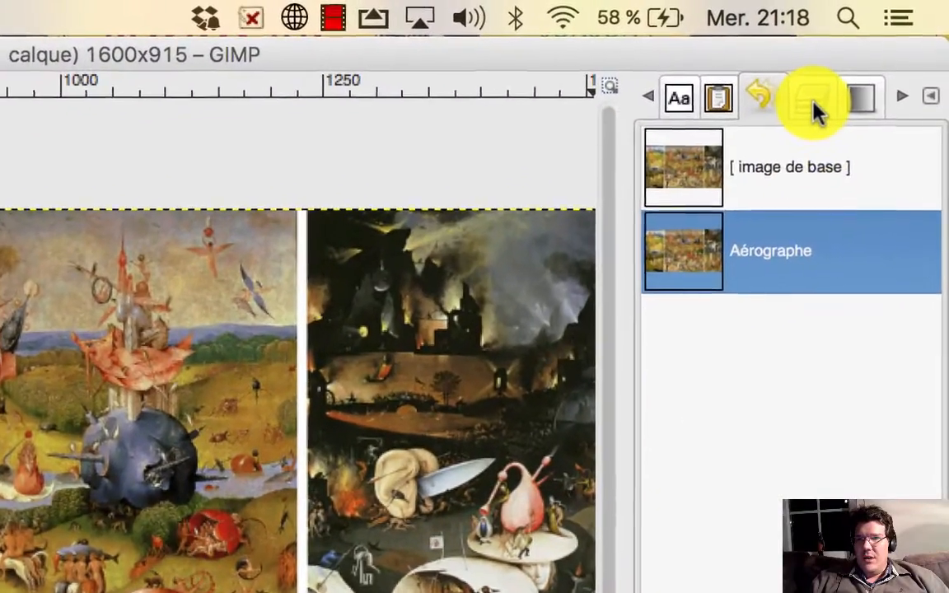
- Look at the image's layer list and return to the undo history
click(812, 104)
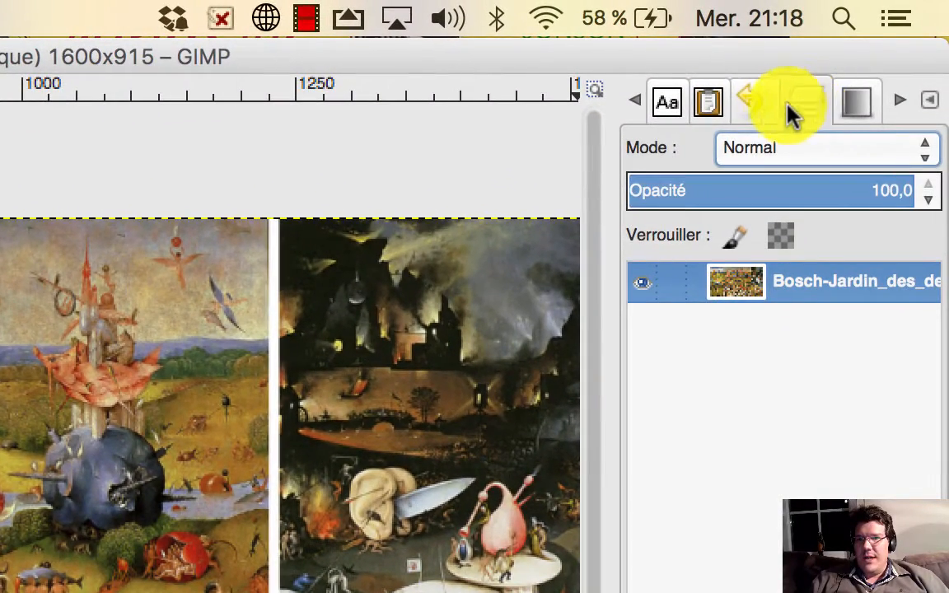
click(760, 111)
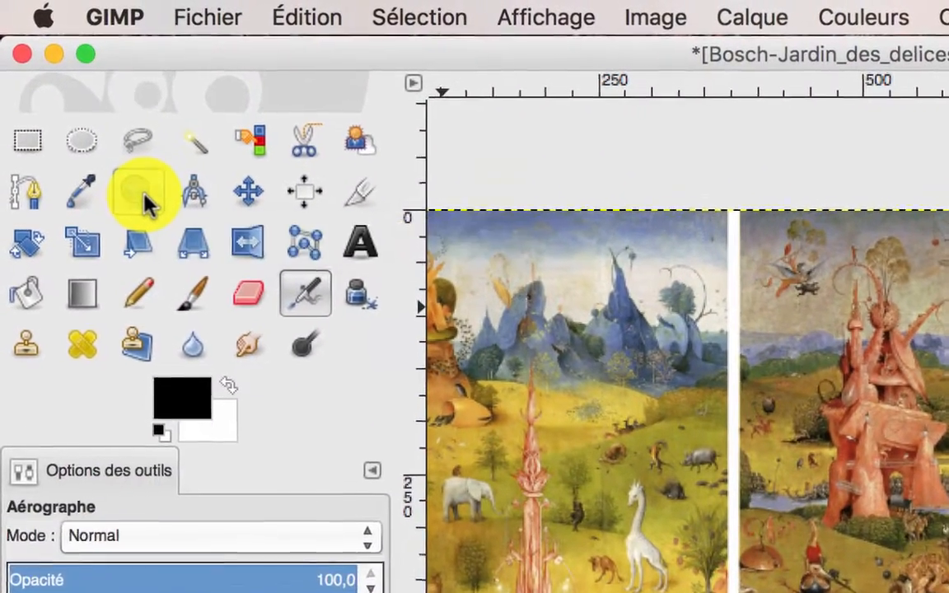
- Crop the image to the triptych's central panel, about 850 × 915 px
click(141, 198)
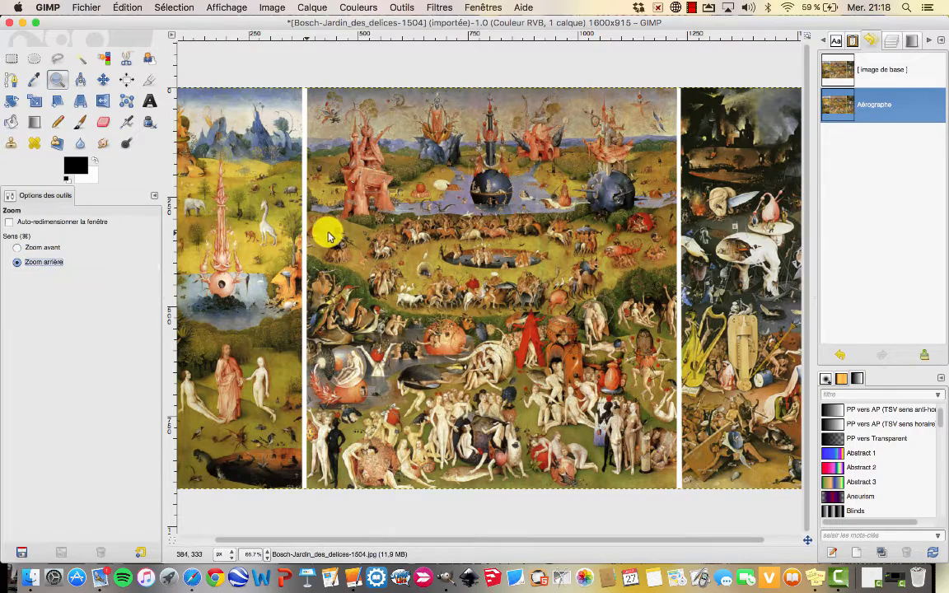
click(362, 232)
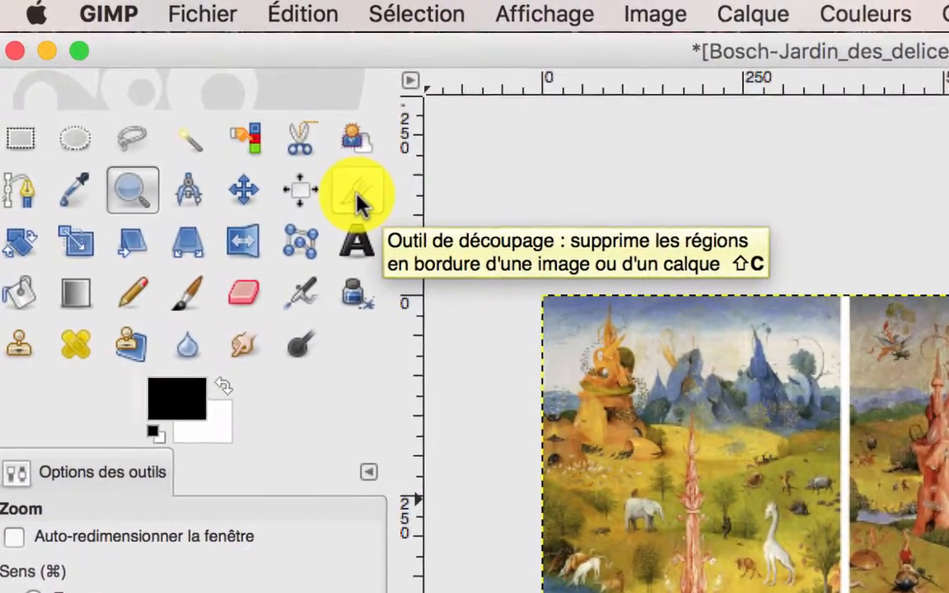
click(365, 202)
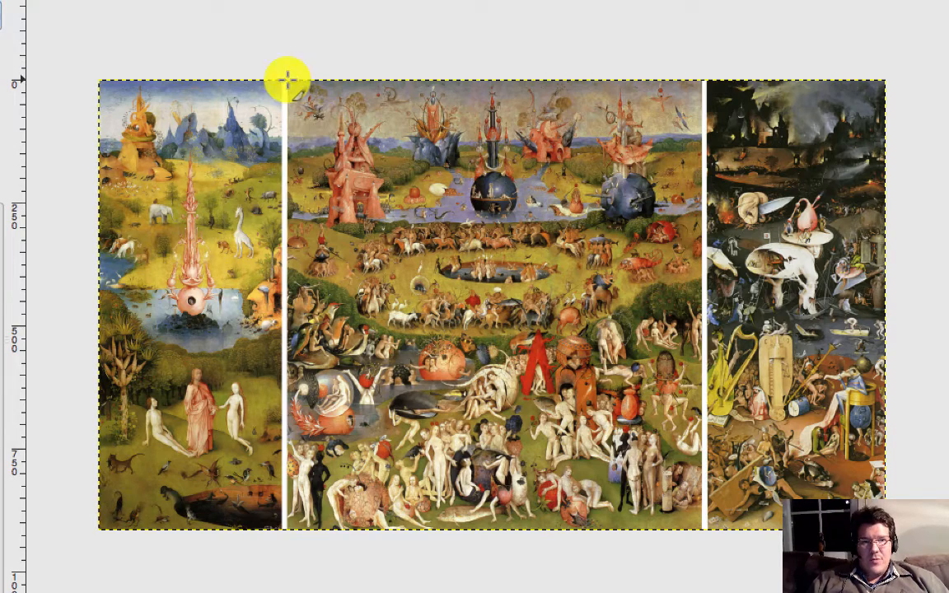
drag(284, 80, 703, 553)
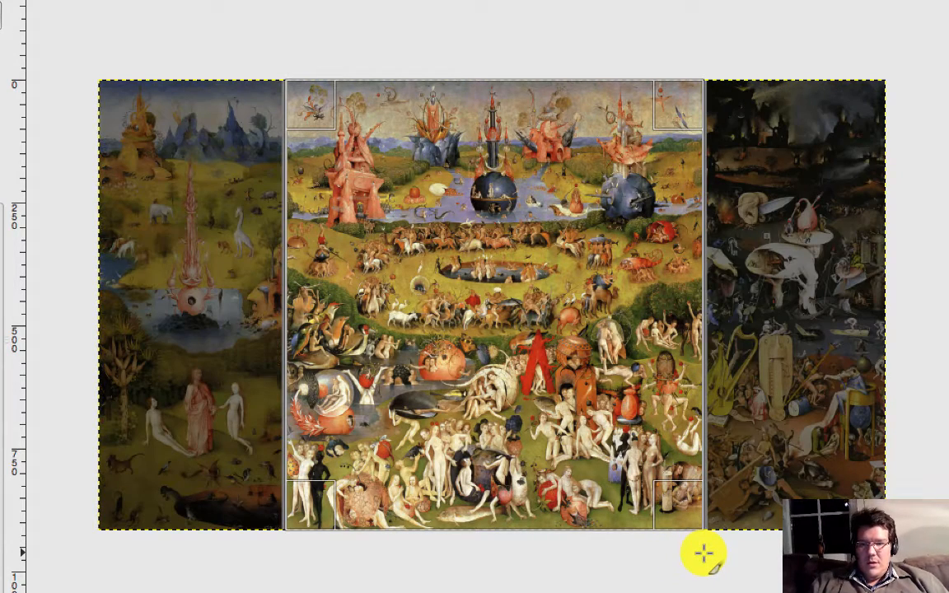
key(Return)
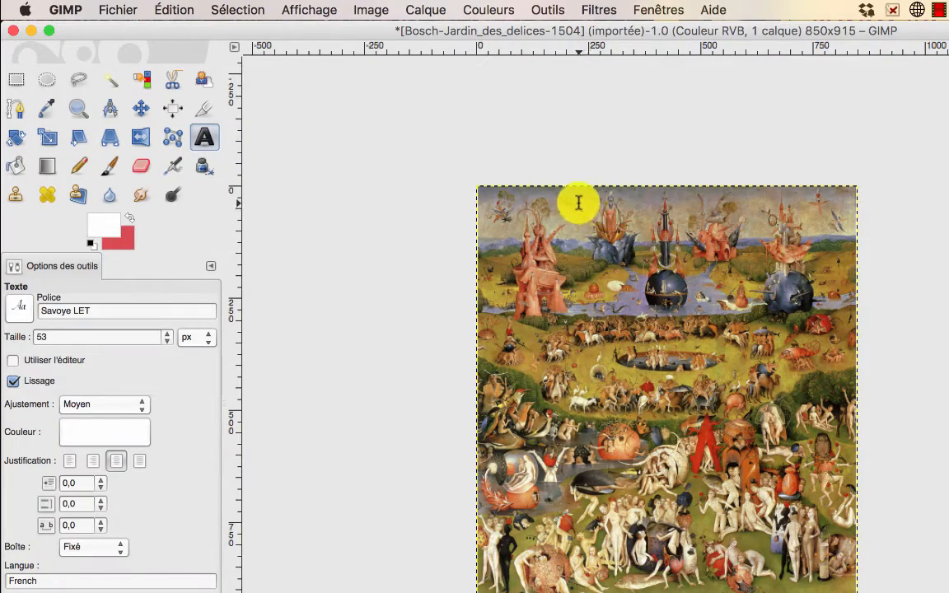
- Add the white title "Jardin des délices" in Savoye LET at 53 px in a text box across the painting's upper centre
click(578, 202)
drag(576, 204, 769, 269)
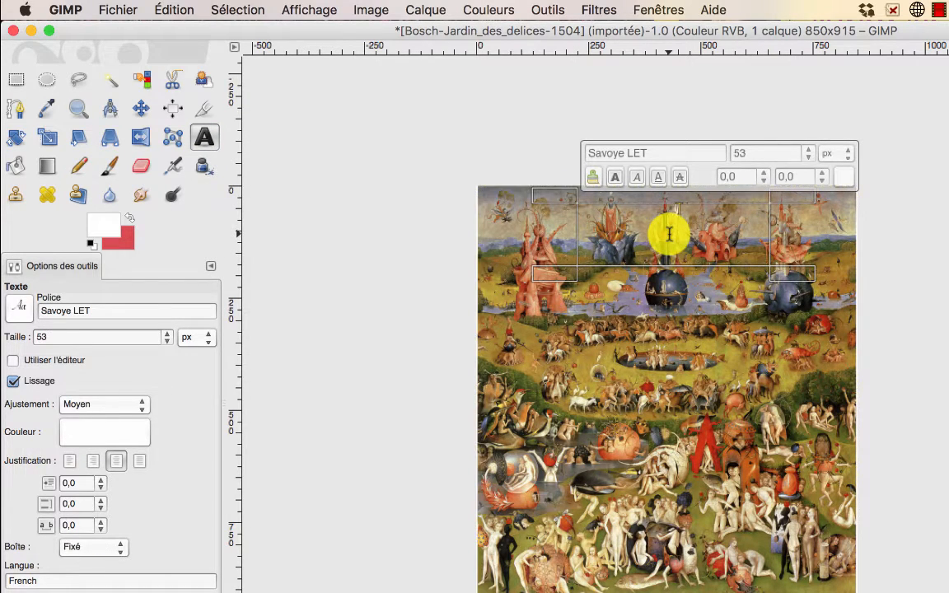
click(668, 235)
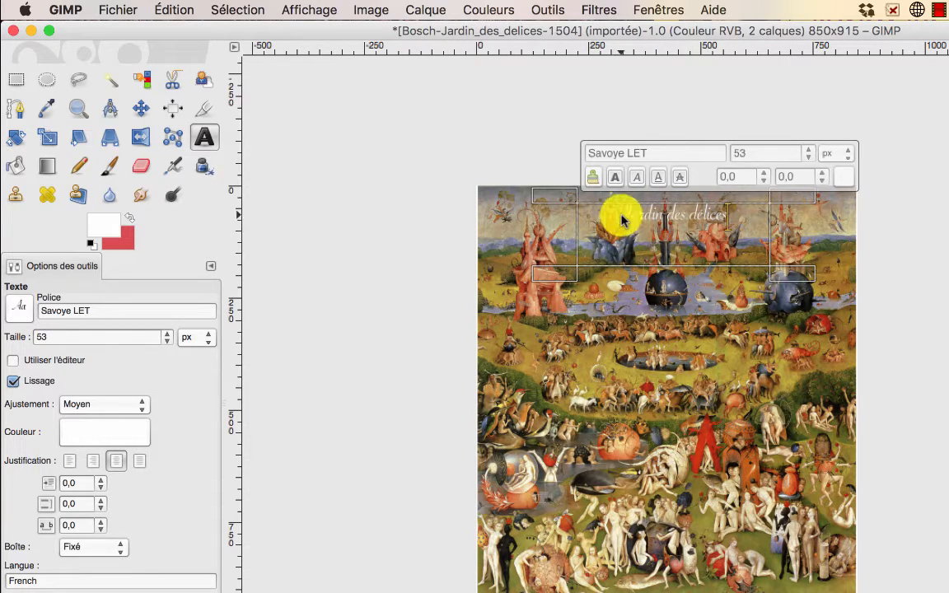
- Select the whole title text, browse the available fonts without choosing another, and set its justification to centred
drag(616, 214, 739, 219)
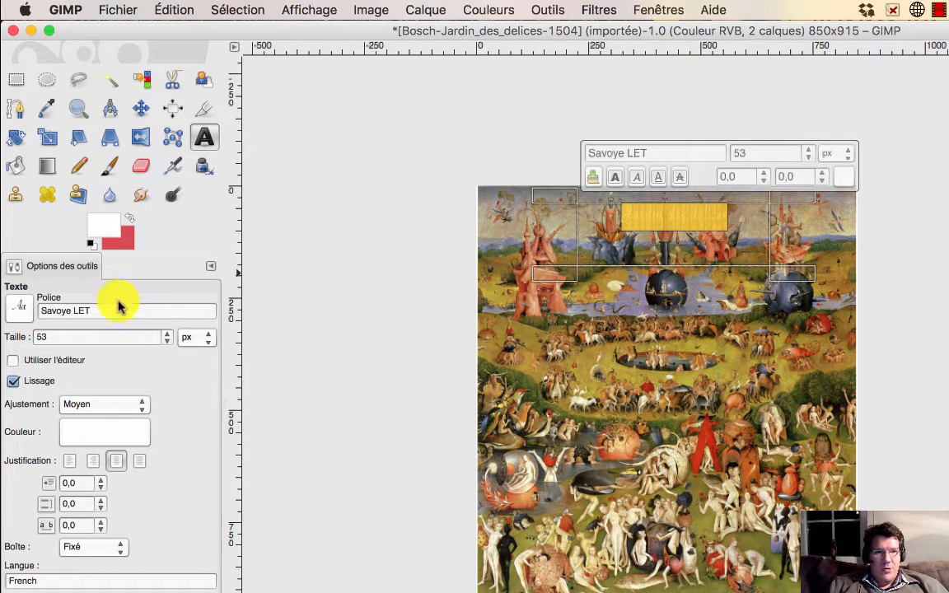
click(20, 308)
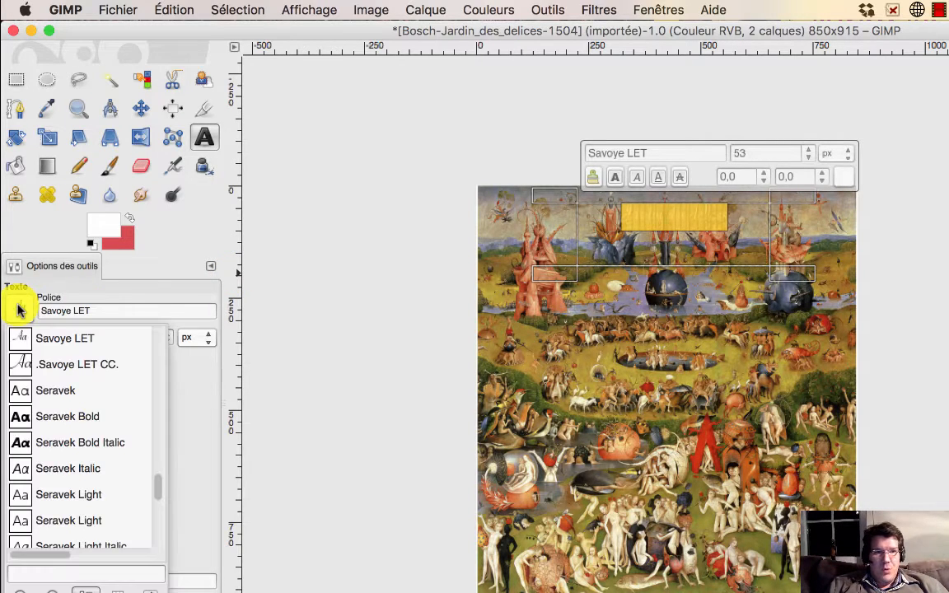
scroll(47, 420, down, 5)
scroll(47, 422, down, 3)
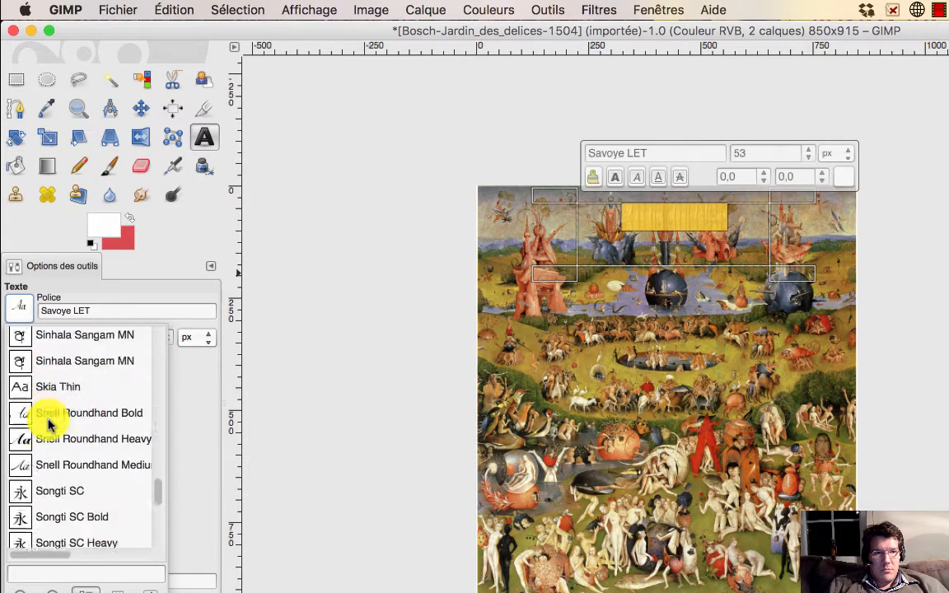
scroll(47, 417, up, 10)
click(190, 399)
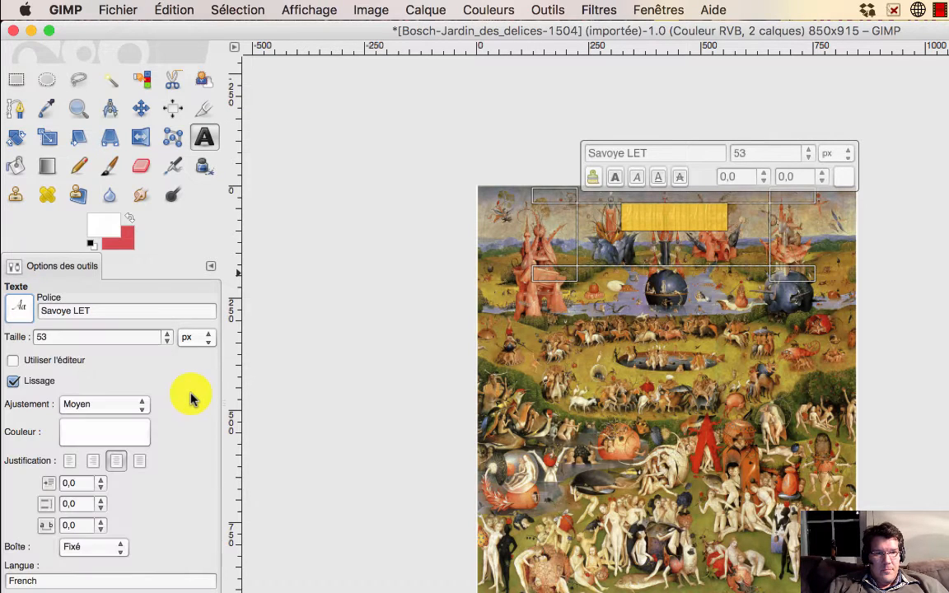
click(115, 460)
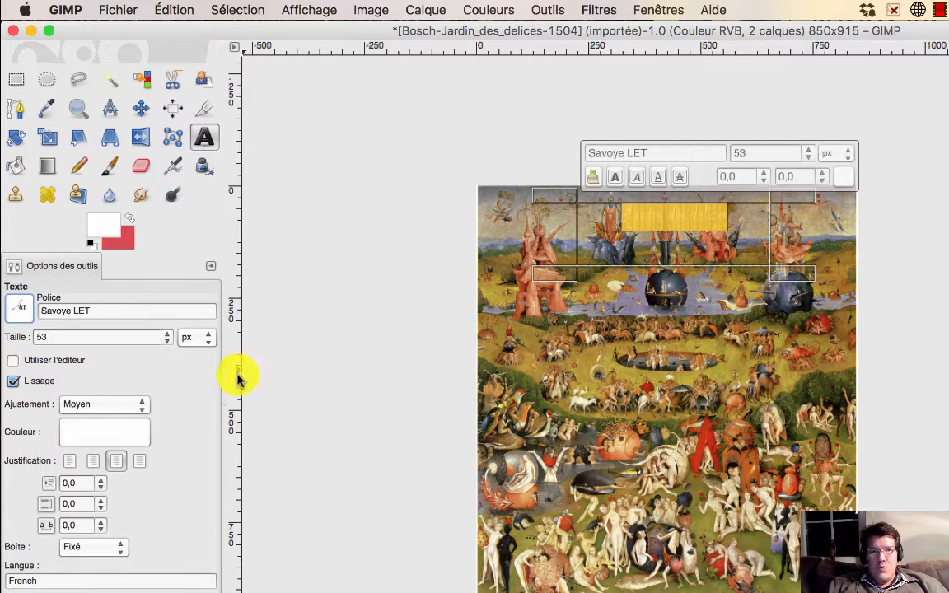
click(412, 251)
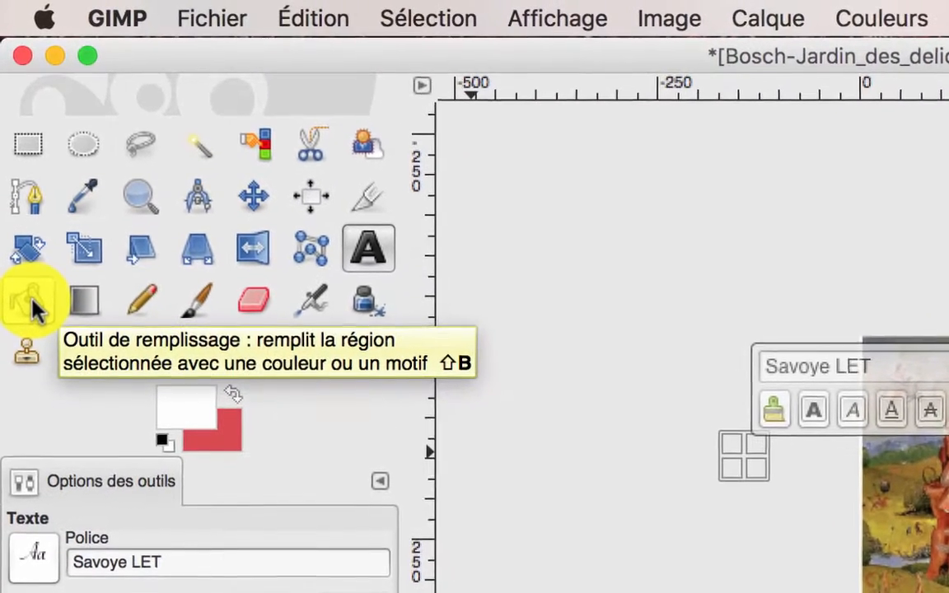
- Swap the foreground and background colours and bucket-fill the area behind the title text with red
click(31, 298)
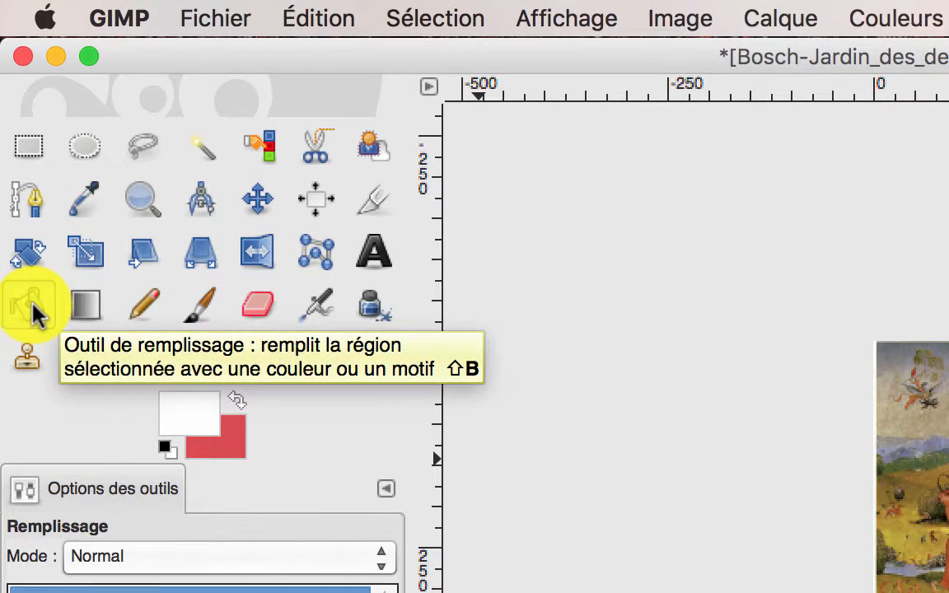
click(237, 397)
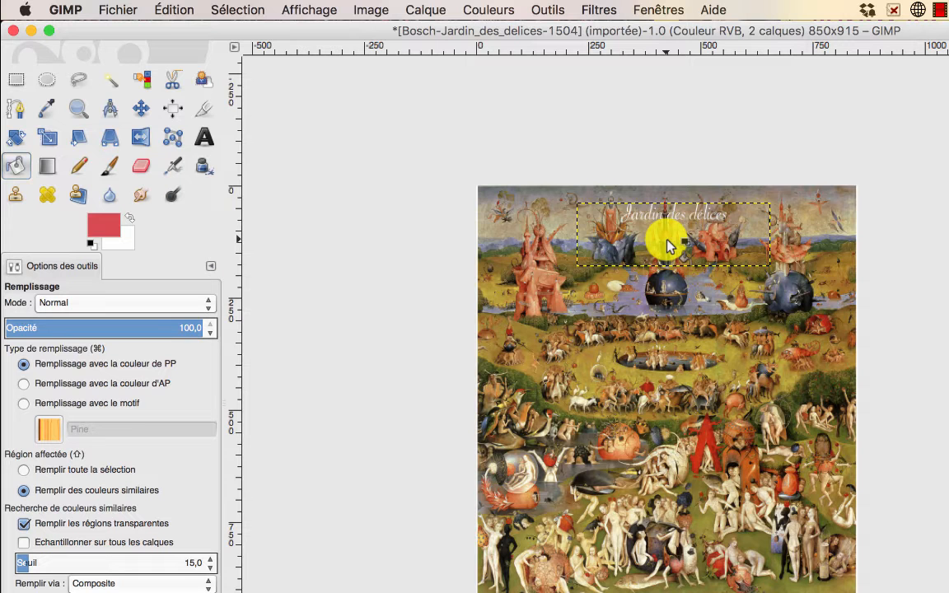
click(669, 244)
- Toggle the visibility of the title layer and the painting layer off and back on
key(Page_Down)
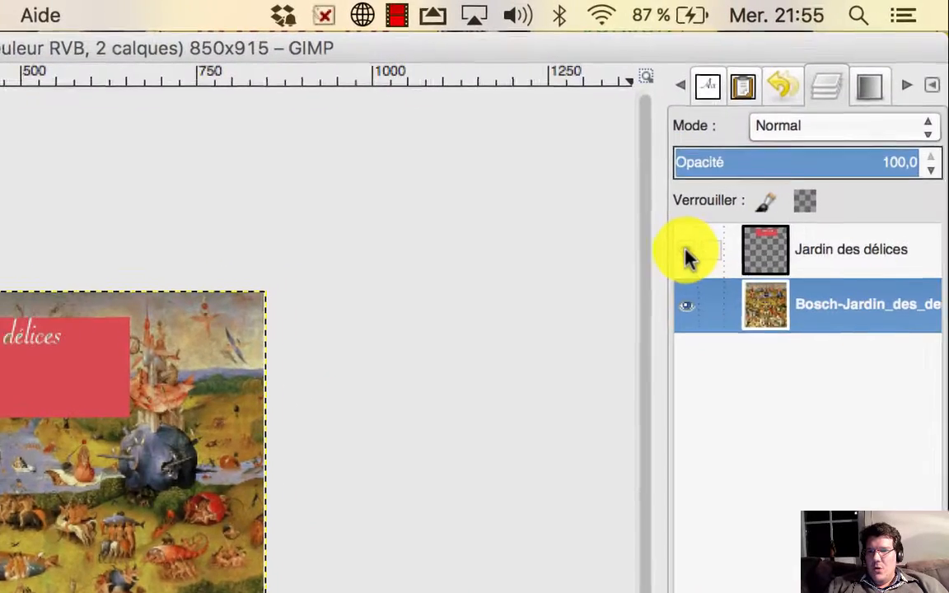
click(753, 185)
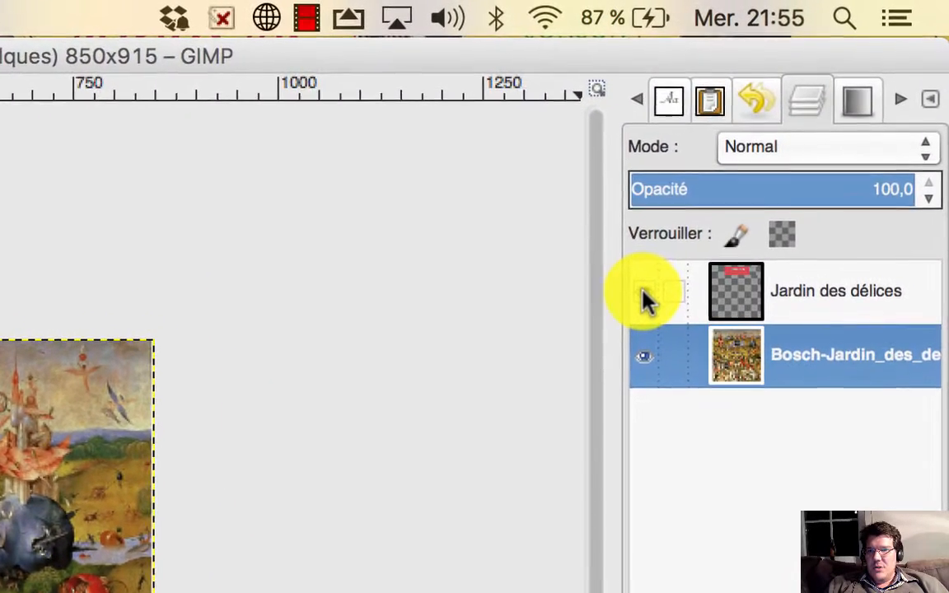
click(642, 294)
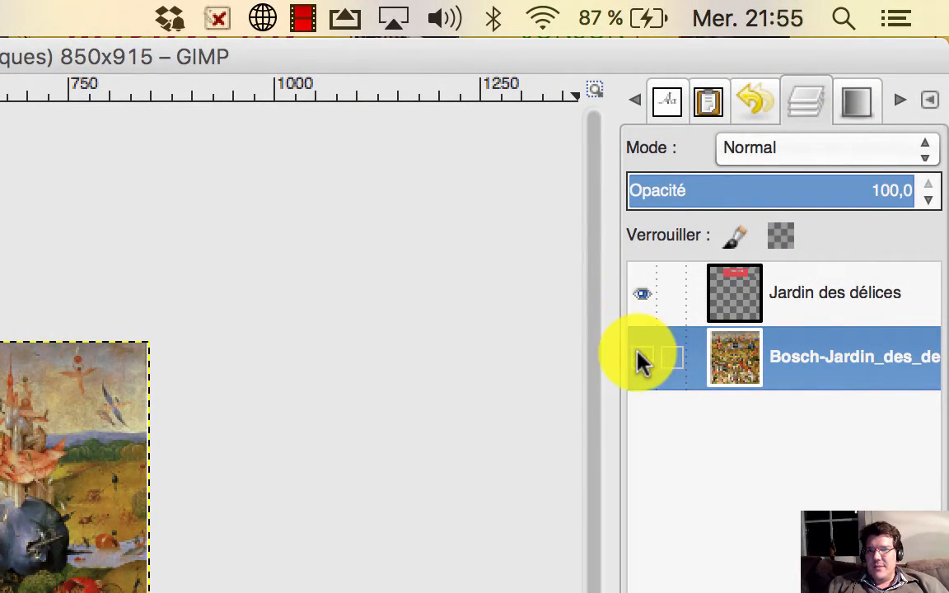
click(642, 359)
click(642, 359)
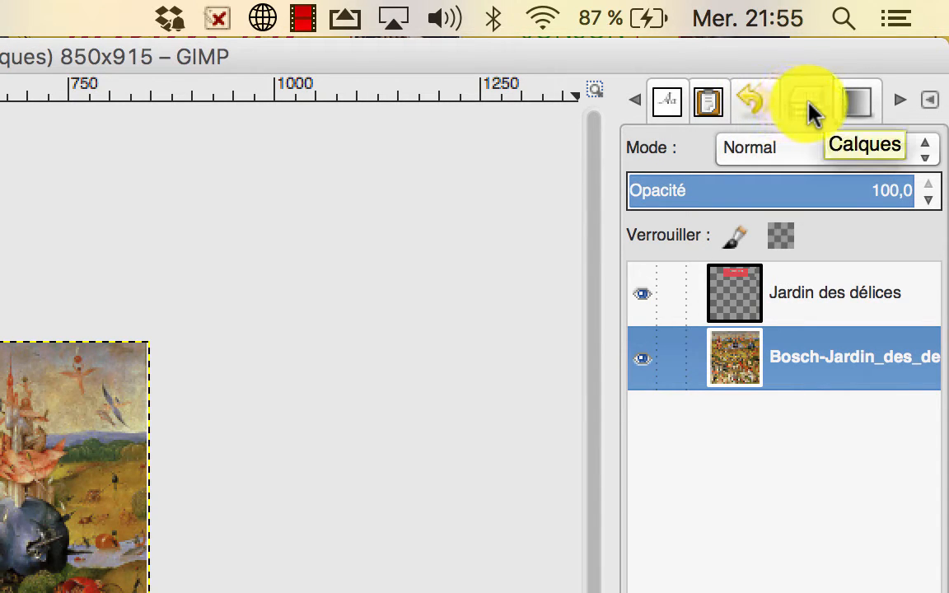
- Step back through the undo history to the state before the title was added, return to the bucket fill state, and show the layers
click(756, 107)
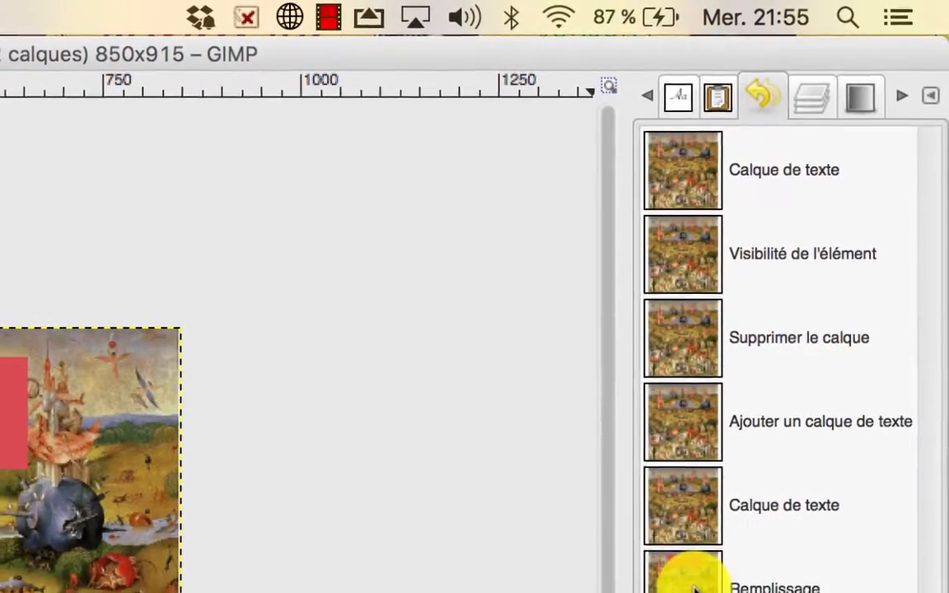
click(692, 587)
click(686, 523)
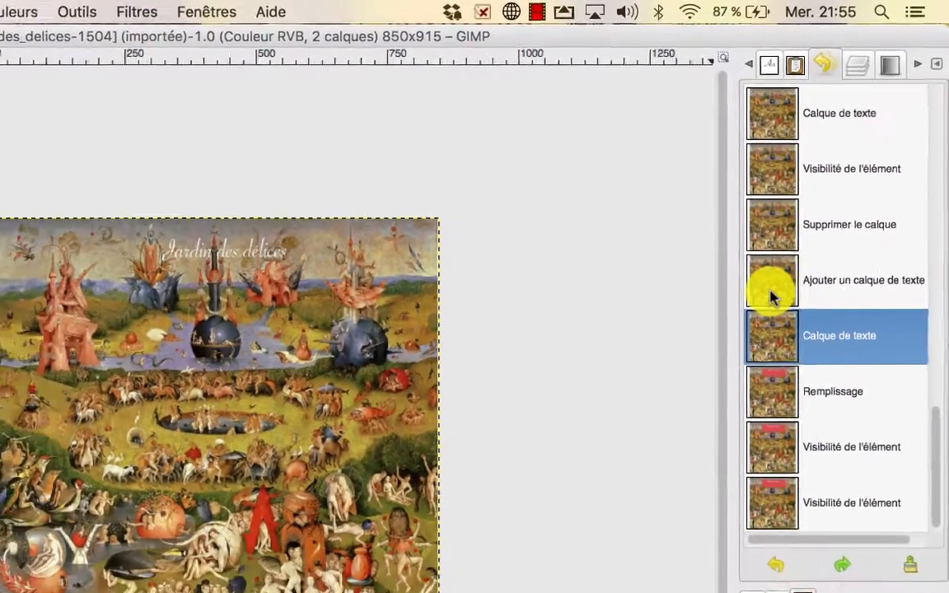
click(720, 380)
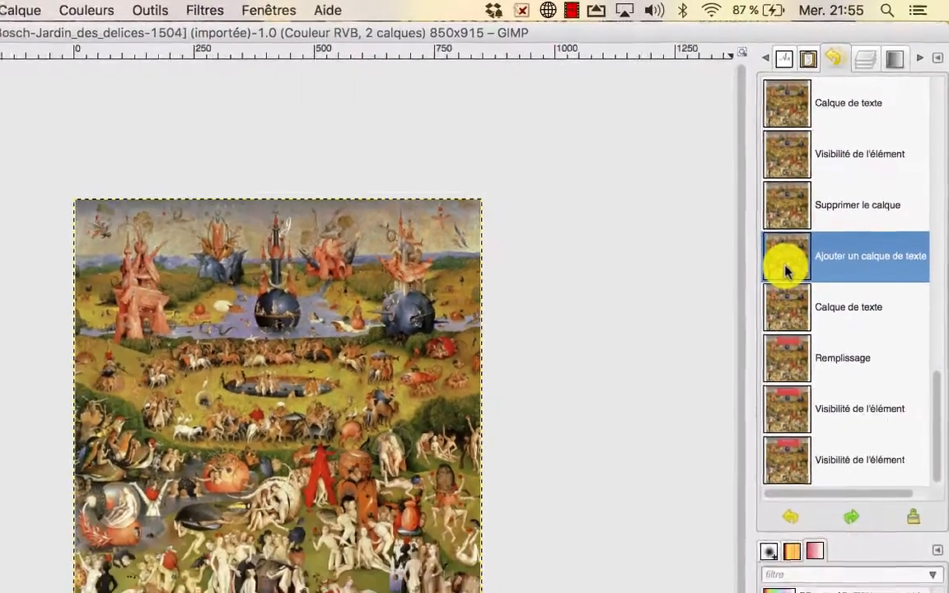
click(787, 205)
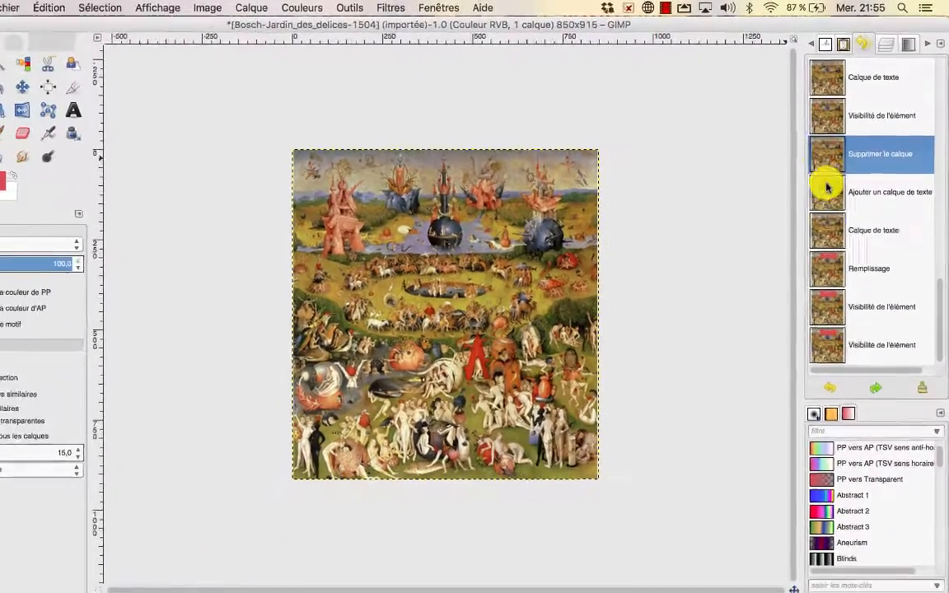
click(827, 229)
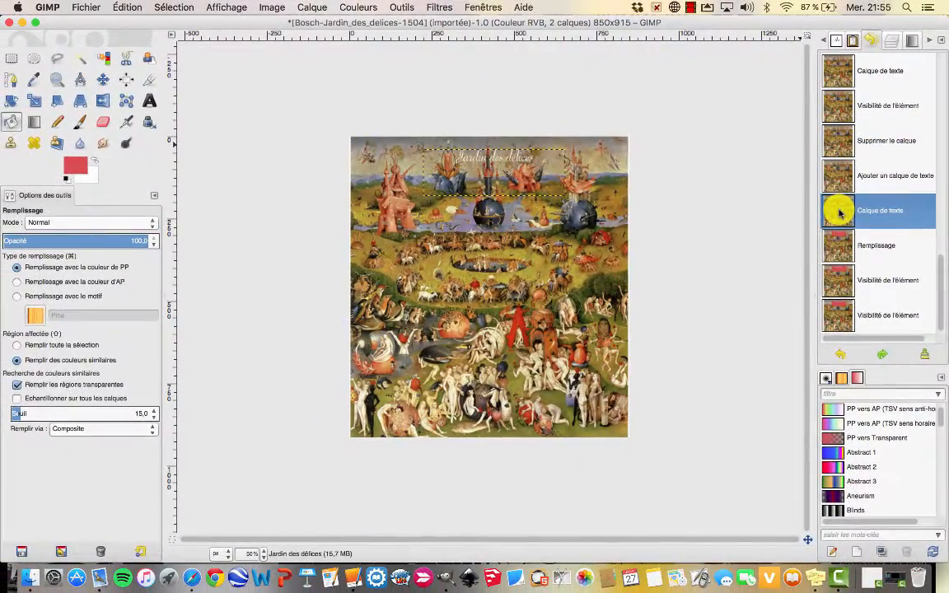
click(841, 246)
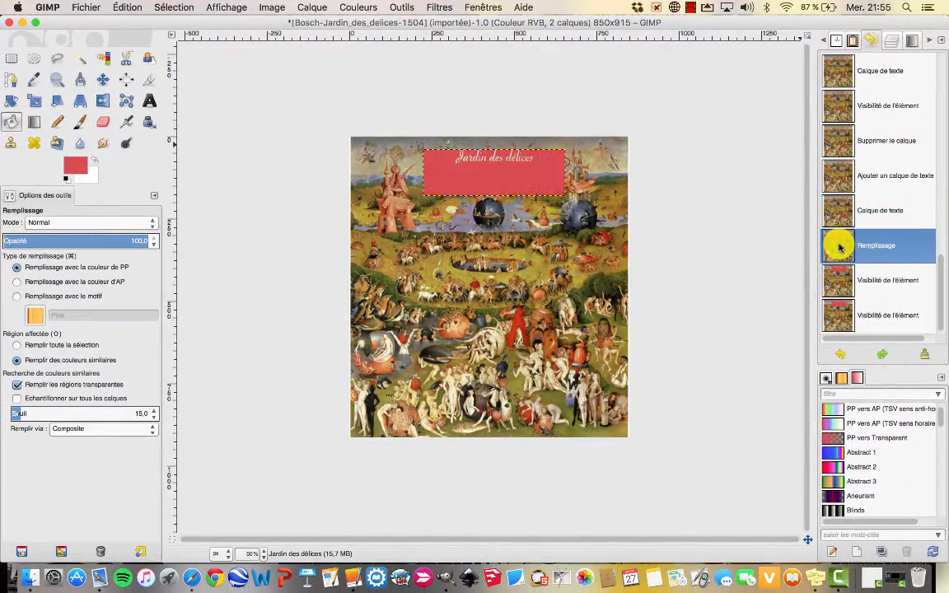
click(896, 43)
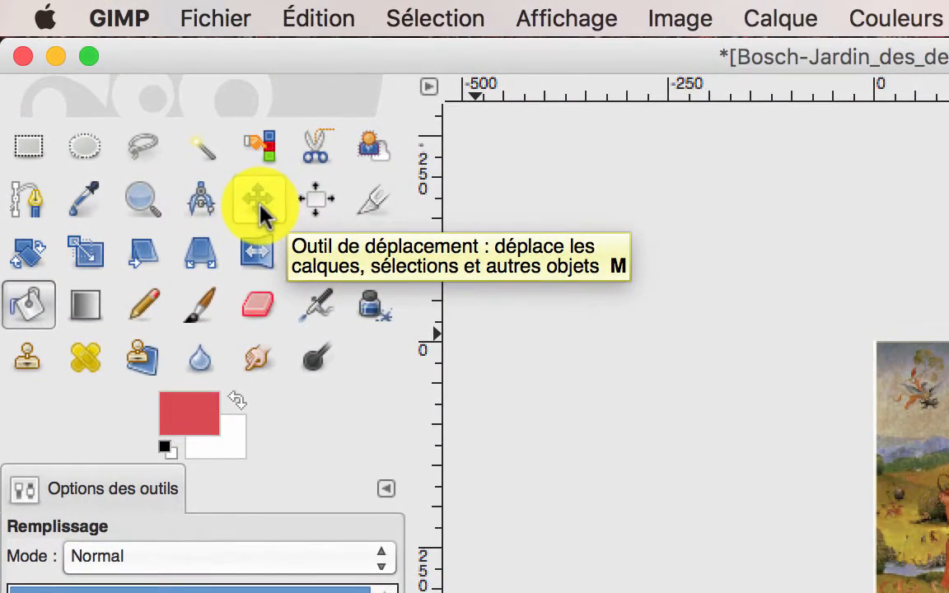
- Move the red title block down to the lower centre of the painting
click(260, 207)
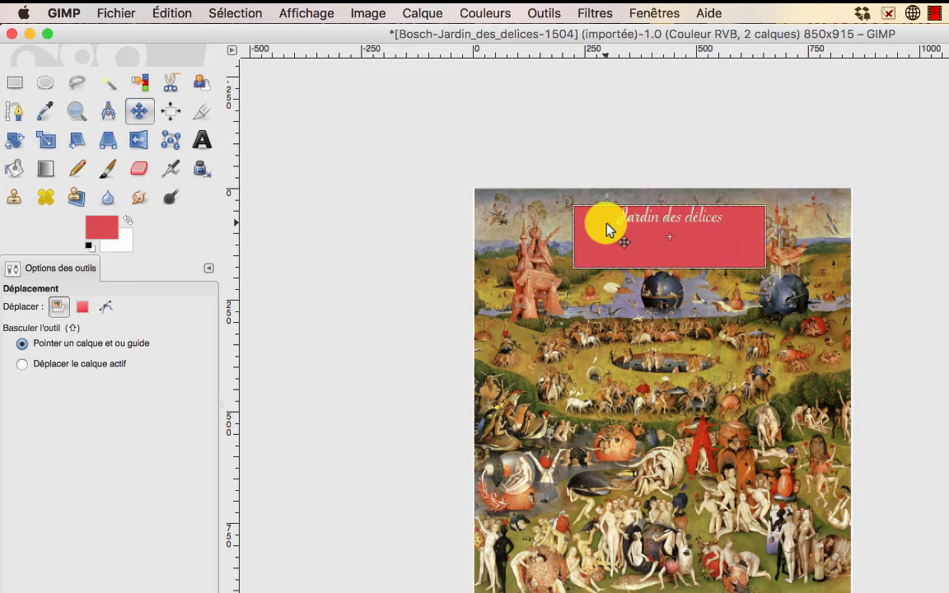
drag(607, 229, 608, 519)
drag(604, 522, 603, 541)
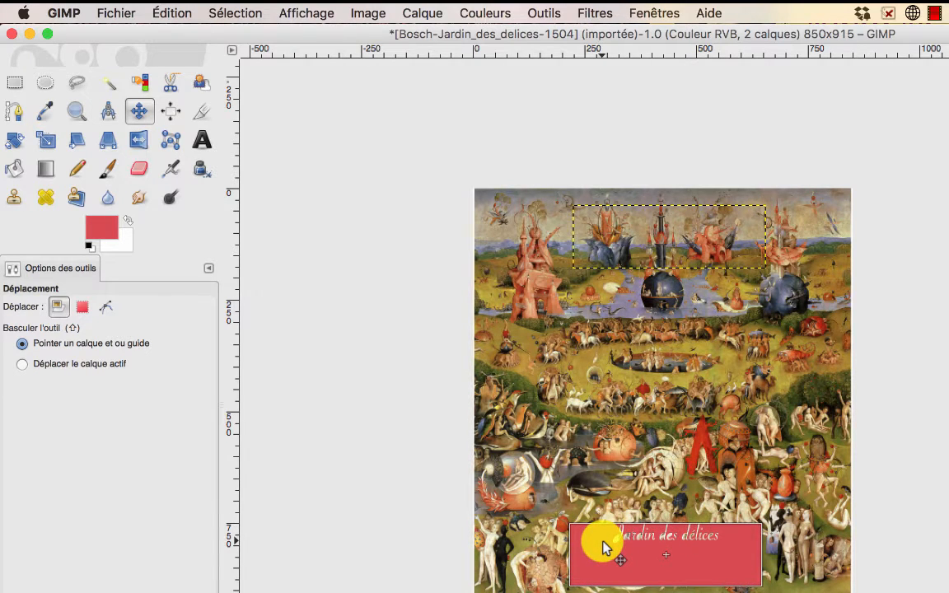
- Delete the "Jardin des délices" title layer
key(ctrl+shift+a)
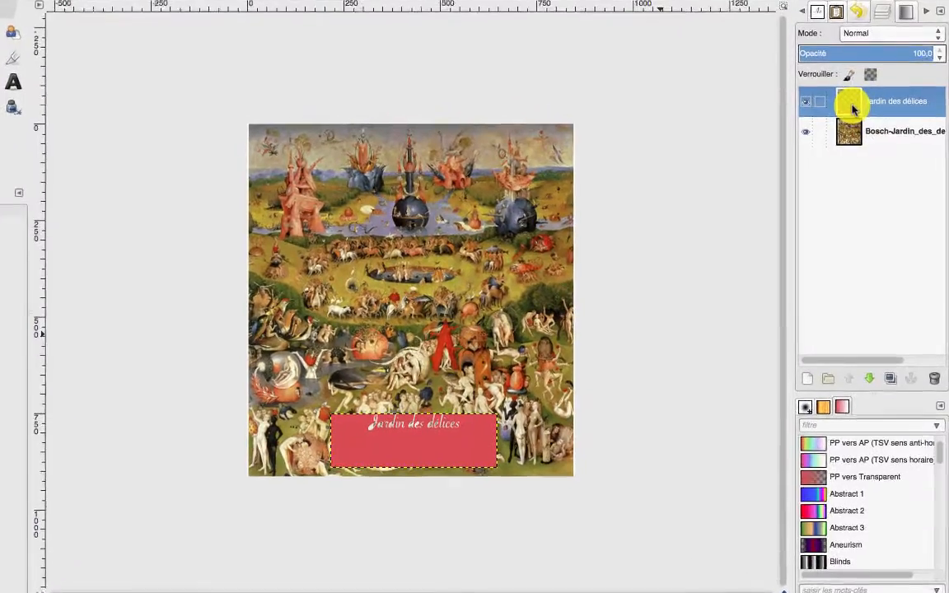
drag(855, 111, 933, 420)
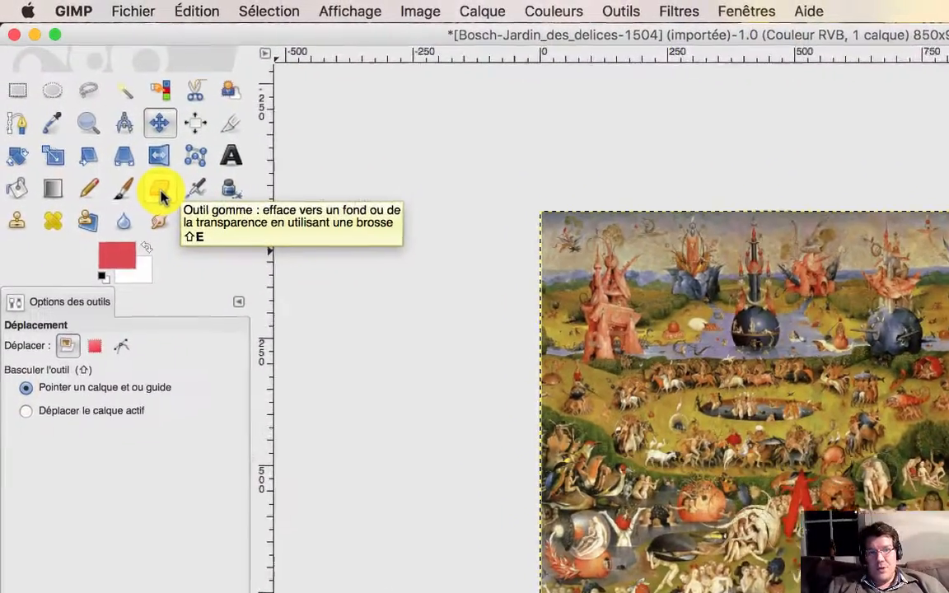
- Erase a soft round spot over the central blue globe using the 2. Hardness 050 brush at size 186,38
click(149, 179)
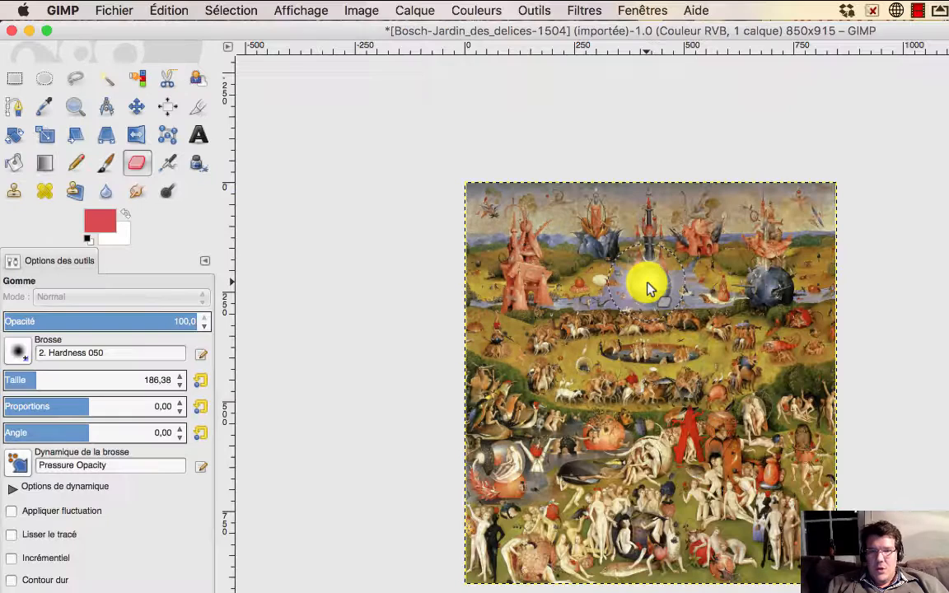
click(648, 284)
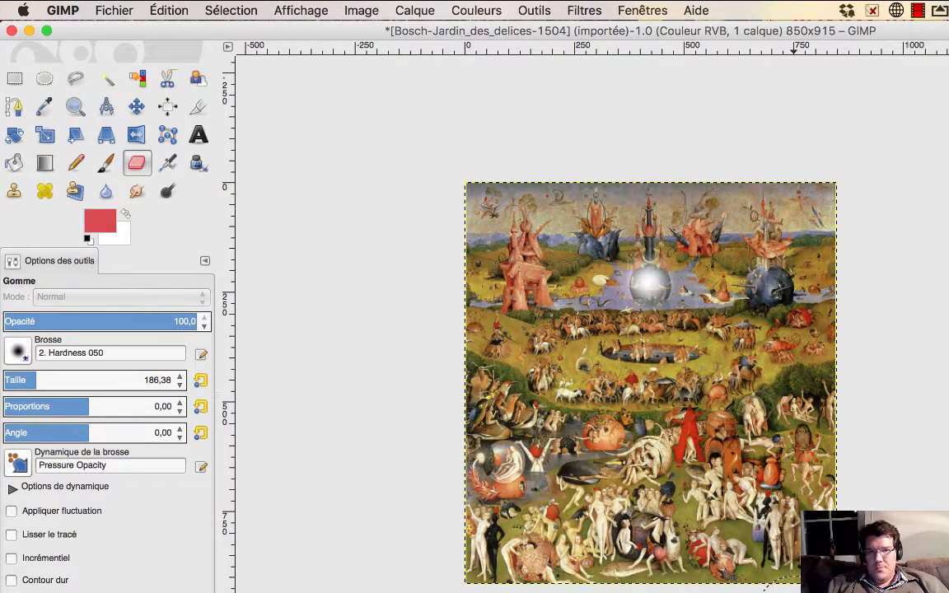
- Erase a hard-edged circle over the right-hand blue globe using the 2. Hardness 100 brush
click(19, 353)
click(65, 402)
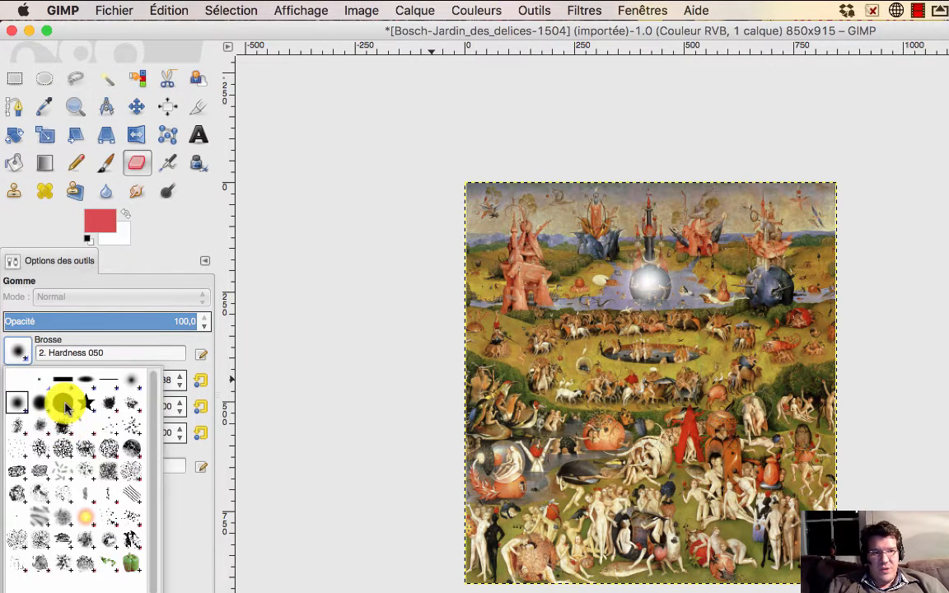
click(66, 405)
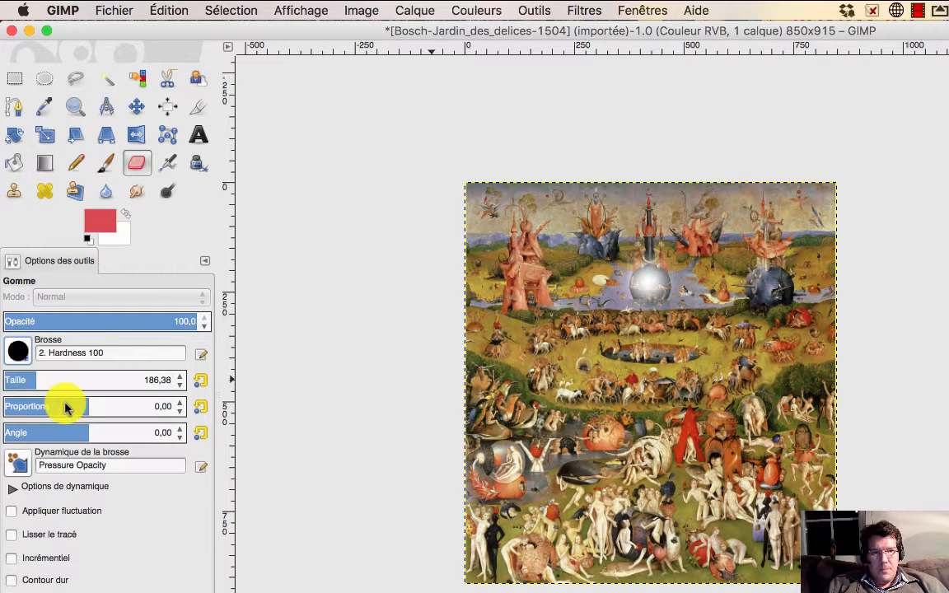
click(772, 286)
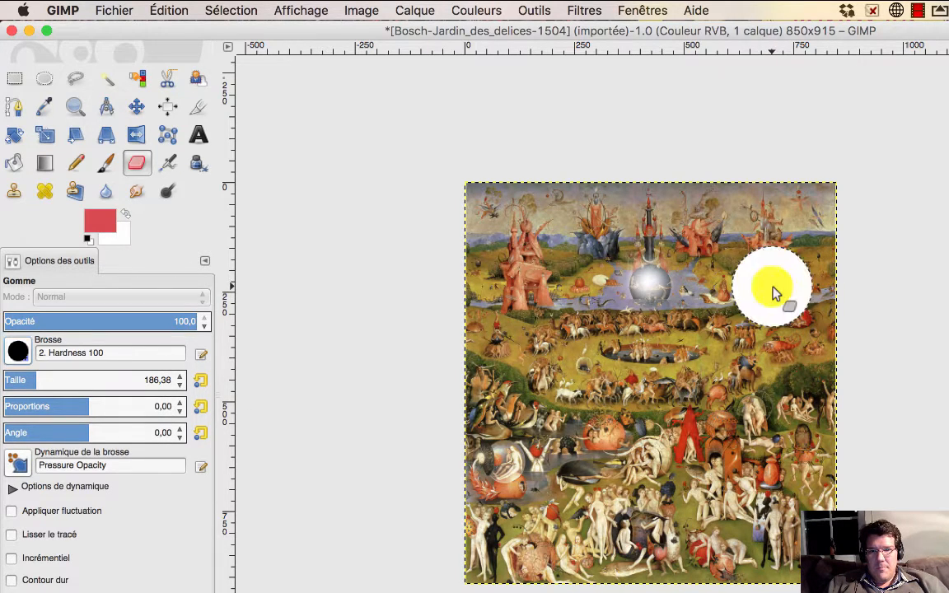
- Erase a spot over the lower-left figures in the water using the 2. Hardness 075 brush
click(18, 356)
click(40, 401)
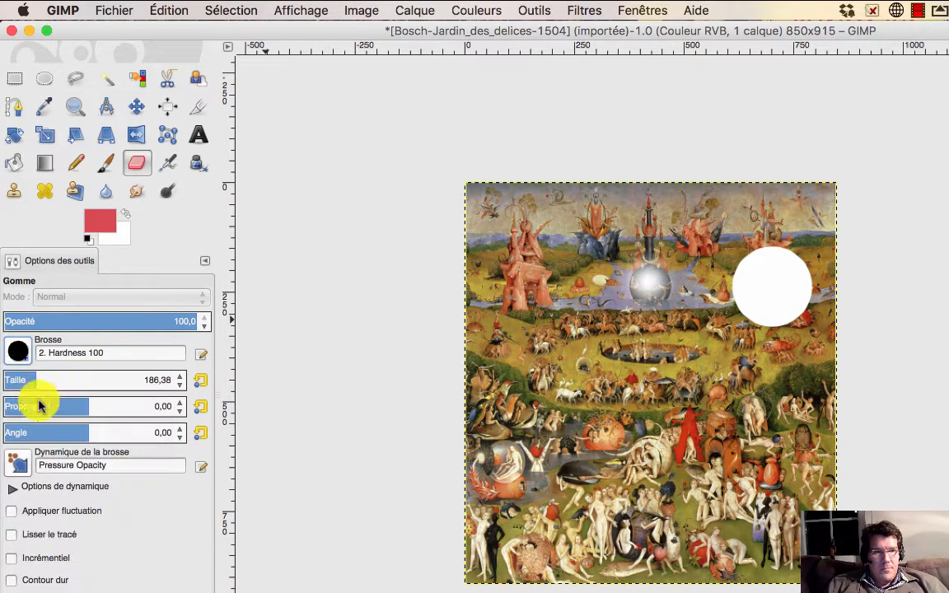
click(501, 465)
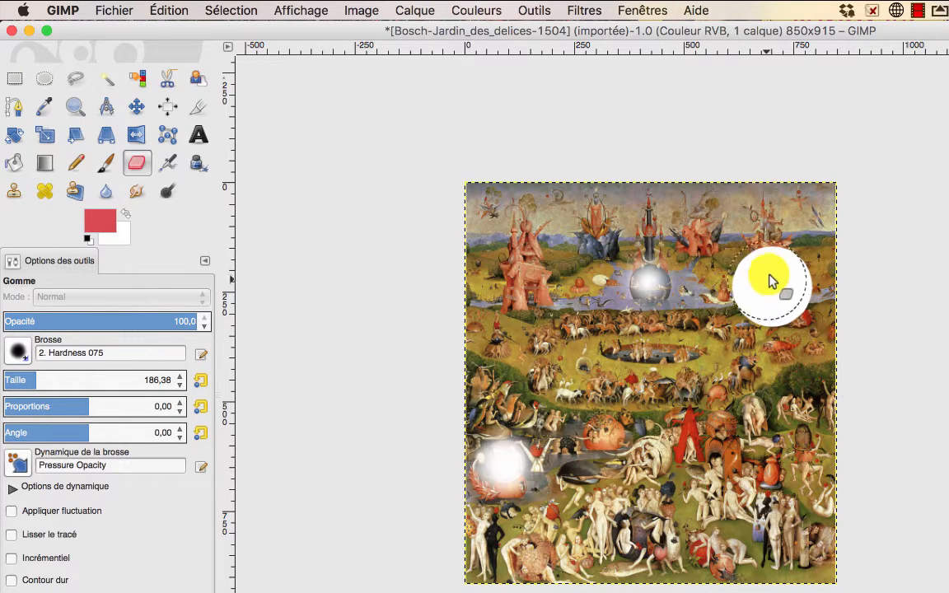
click(651, 288)
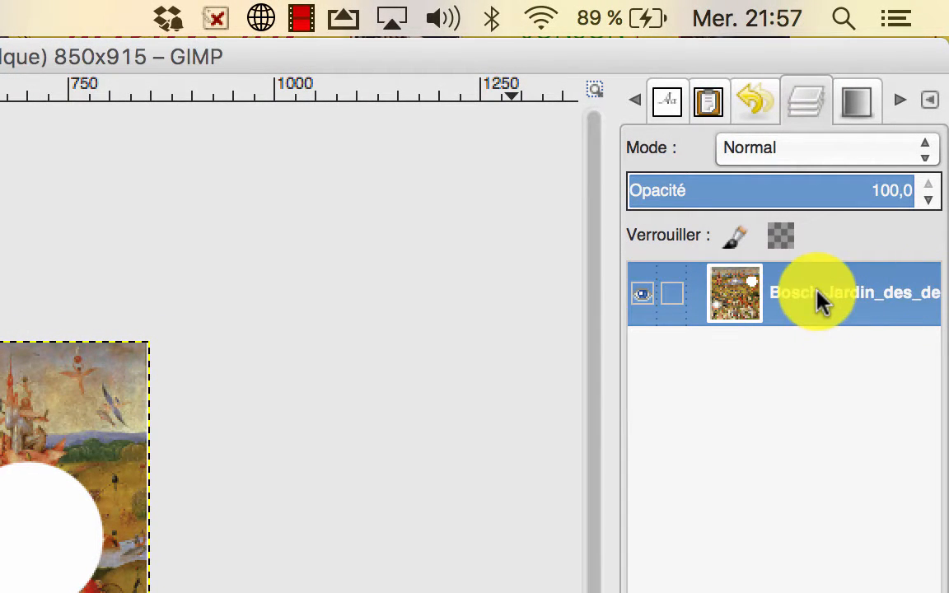
- Add an alpha channel to the Bosch-Jardin_des_delices layer
right_click(816, 293)
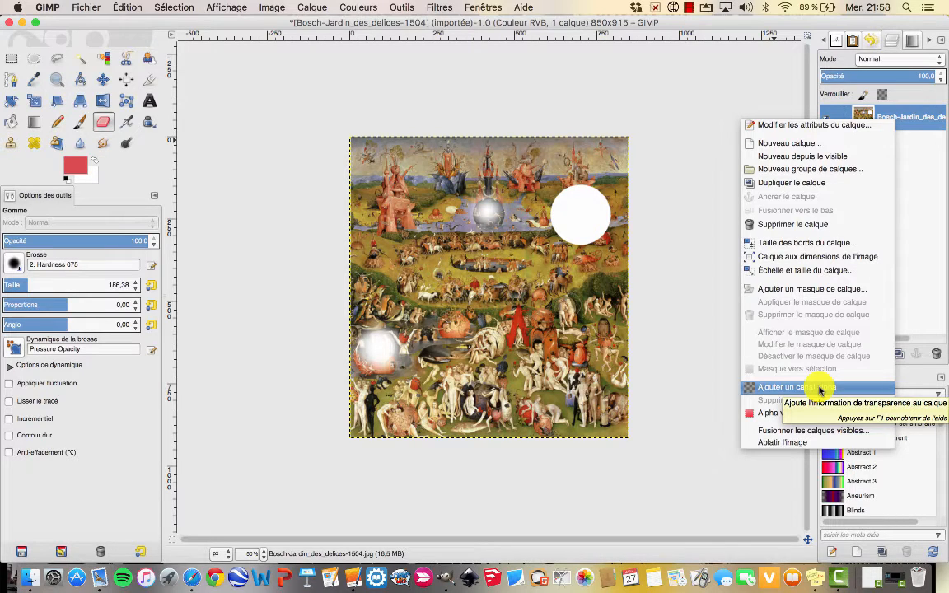
click(820, 388)
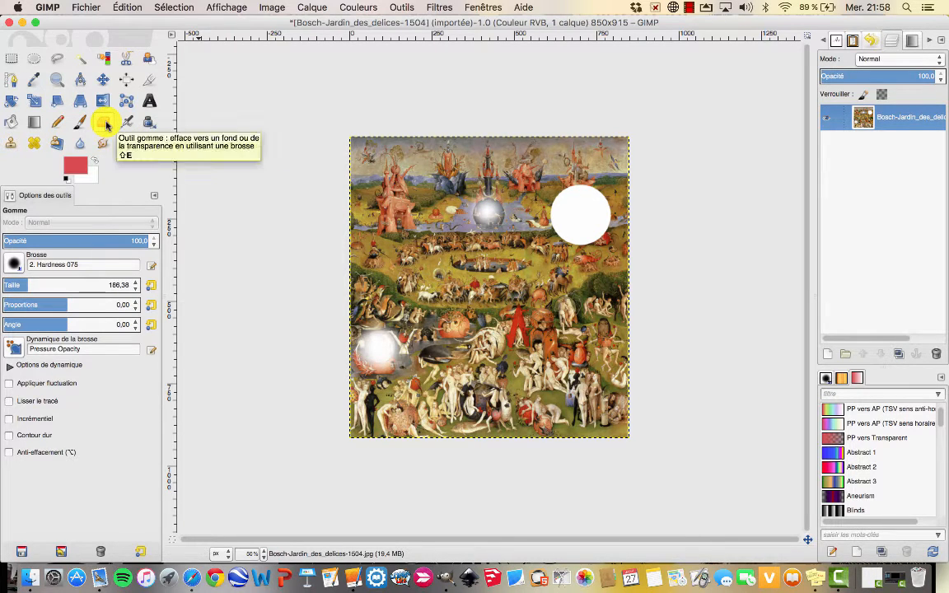
- Erase the three white spots through to transparency, switching to the 2. Hardness 100 brush for the upper-right circle
click(381, 349)
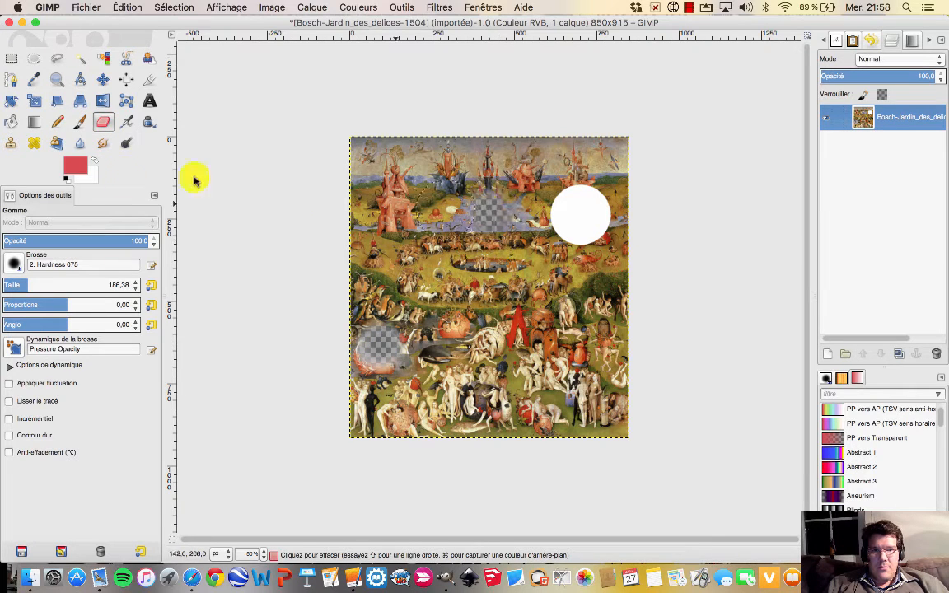
click(14, 264)
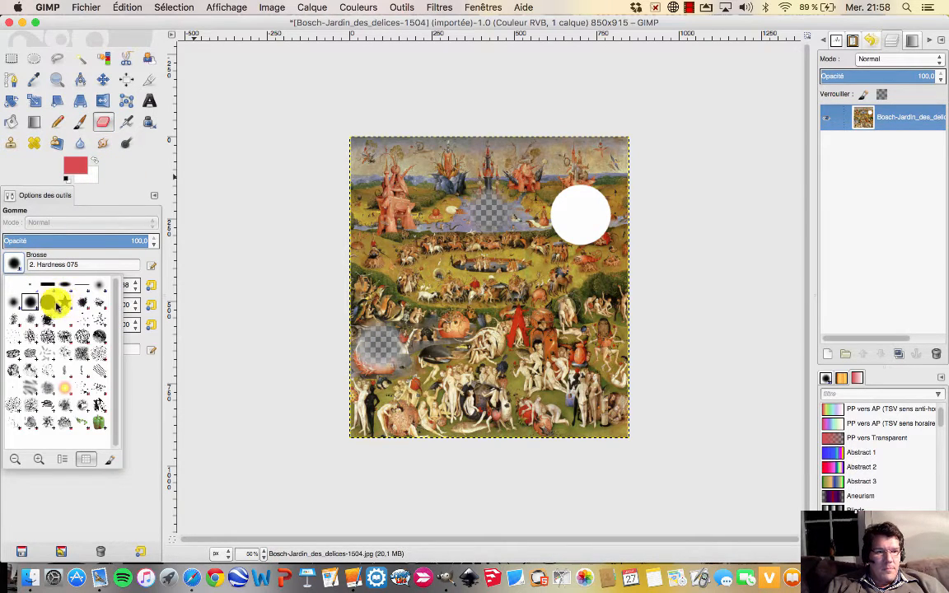
click(52, 304)
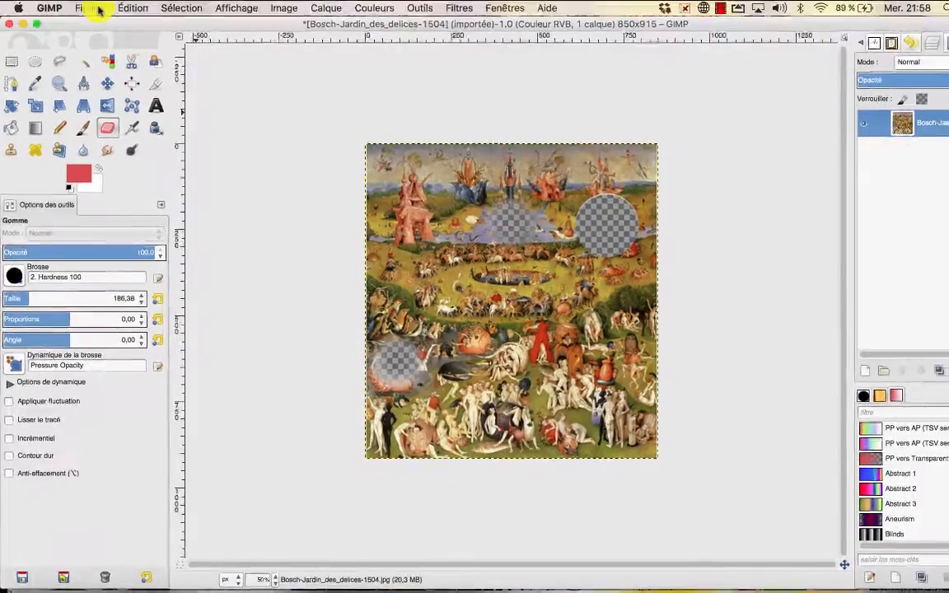
- Open mercure.png from the Downloads folder as a new layer in the current image
click(95, 8)
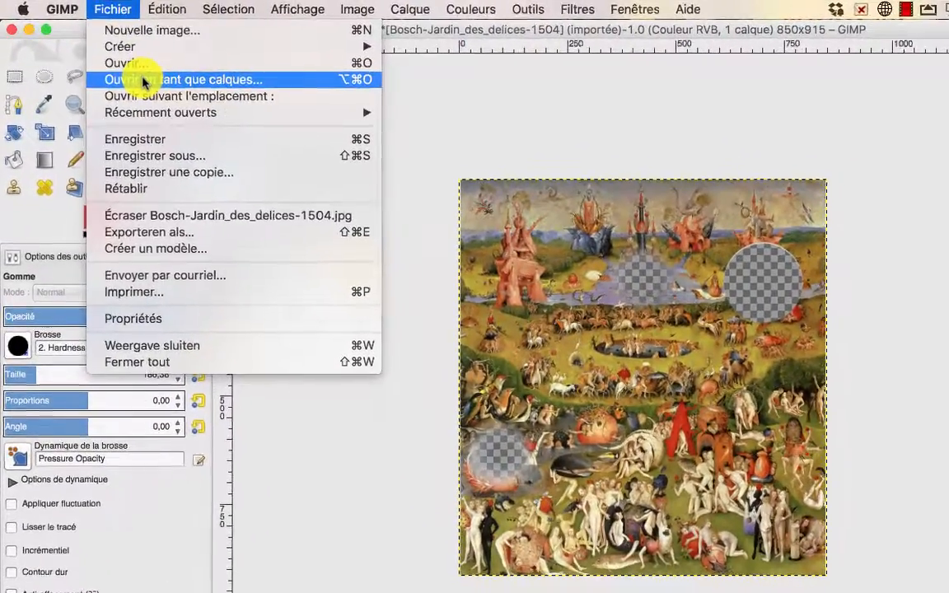
click(142, 80)
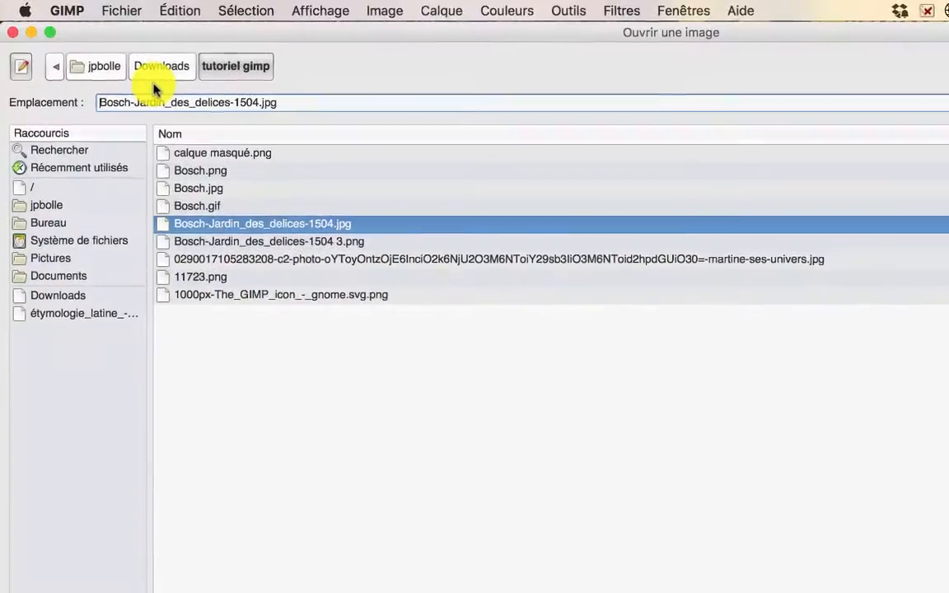
click(59, 307)
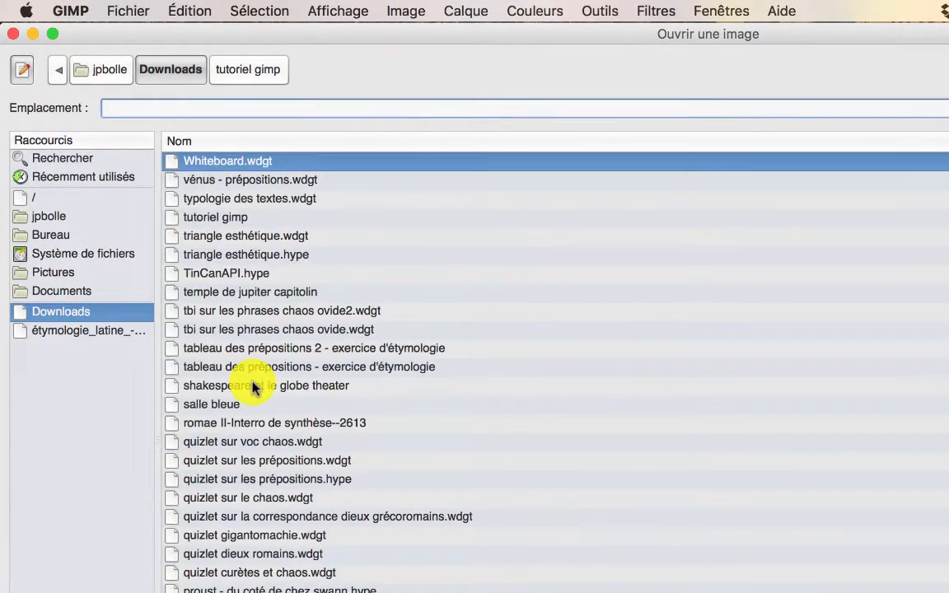
scroll(252, 387, down, 20)
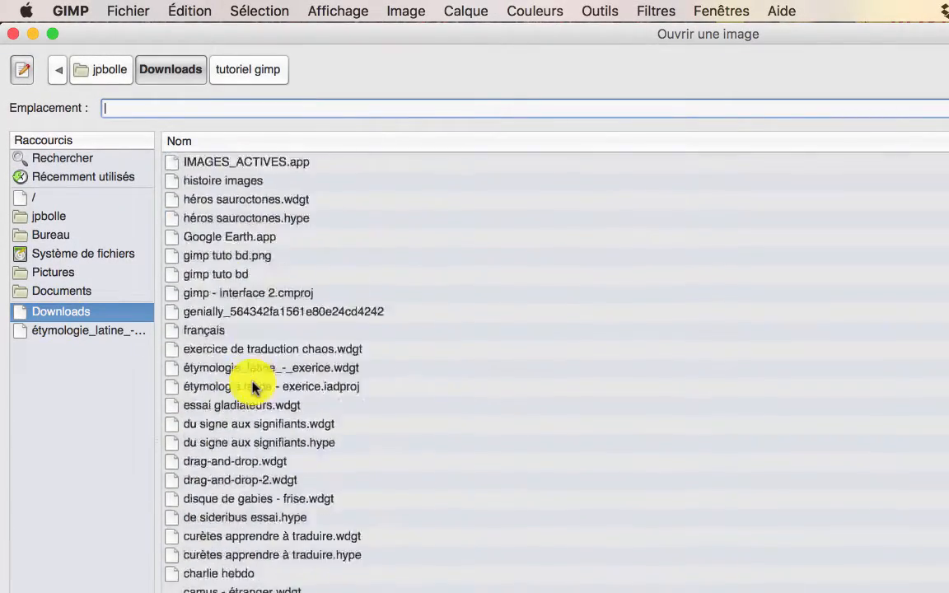
text(mercure.png)
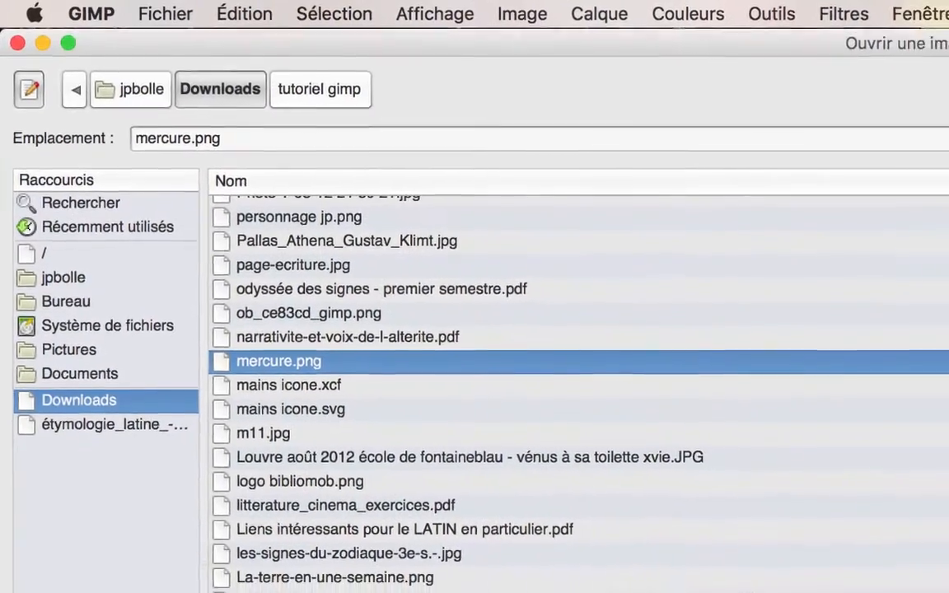
key(Return)
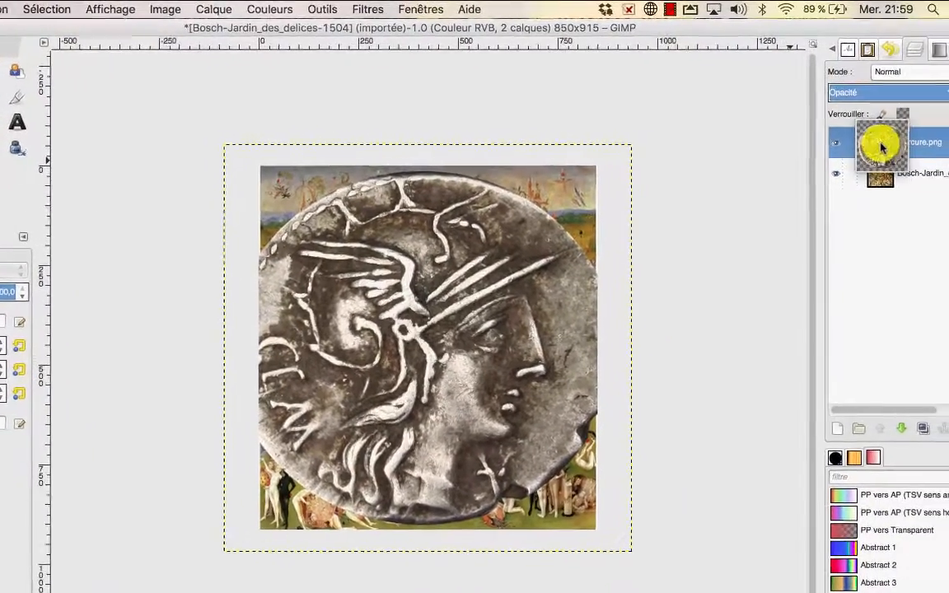
- Place the mercure.png layer beneath the painting layer, and return it above the painting
mouse_move(881, 146)
mouse_down()
mouse_move(891, 174)
mouse_move(883, 186)
mouse_move(879, 138)
mouse_move(884, 191)
mouse_move(846, 150)
mouse_move(846, 200)
mouse_up()
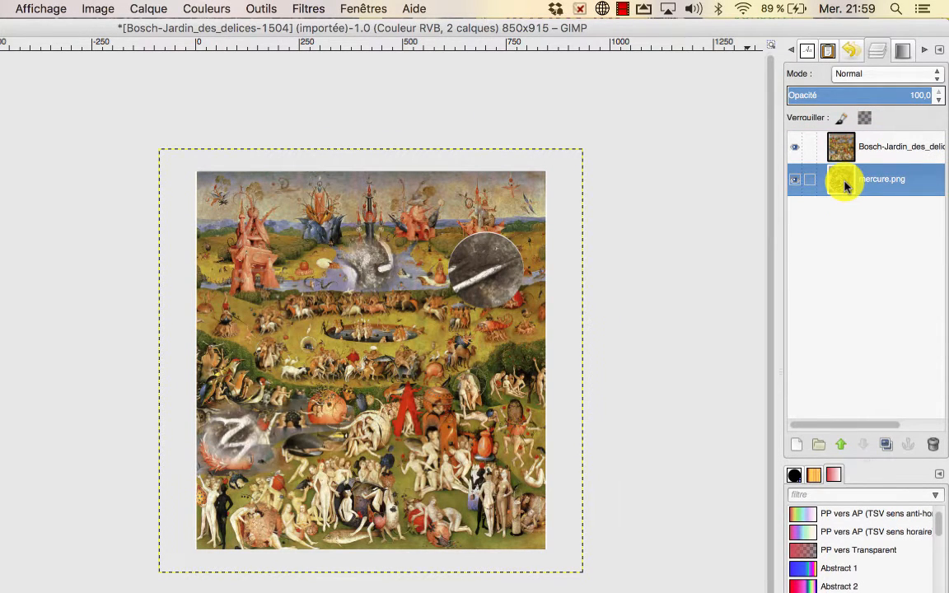
drag(846, 186, 845, 145)
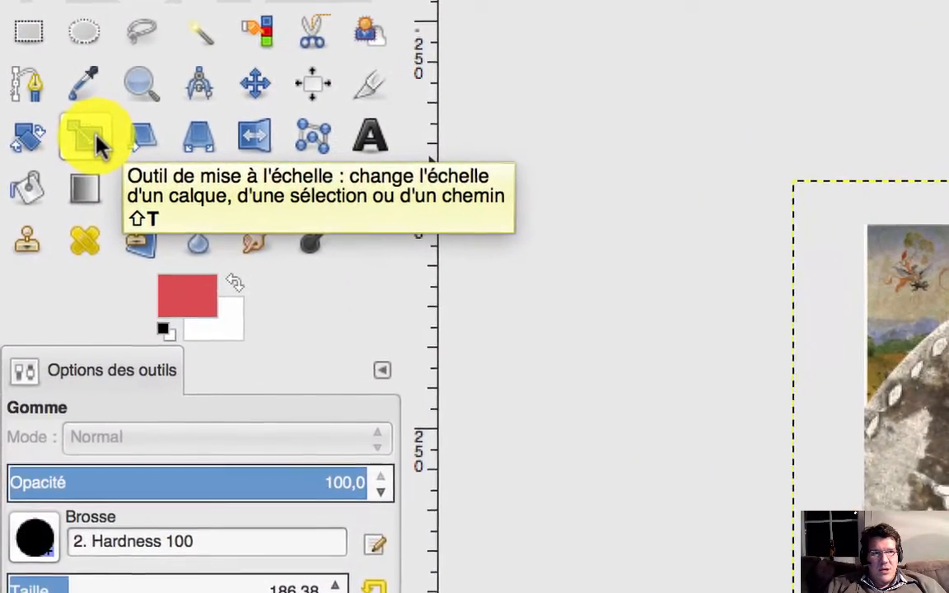
- Scale the mercure.png layer down to 356 x 356 px with its proportions locked
click(82, 132)
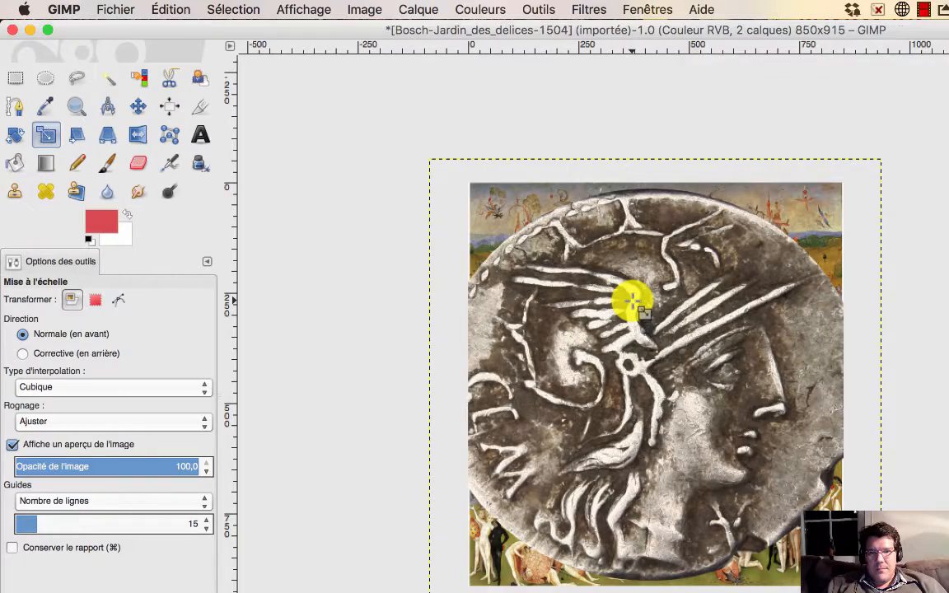
click(631, 304)
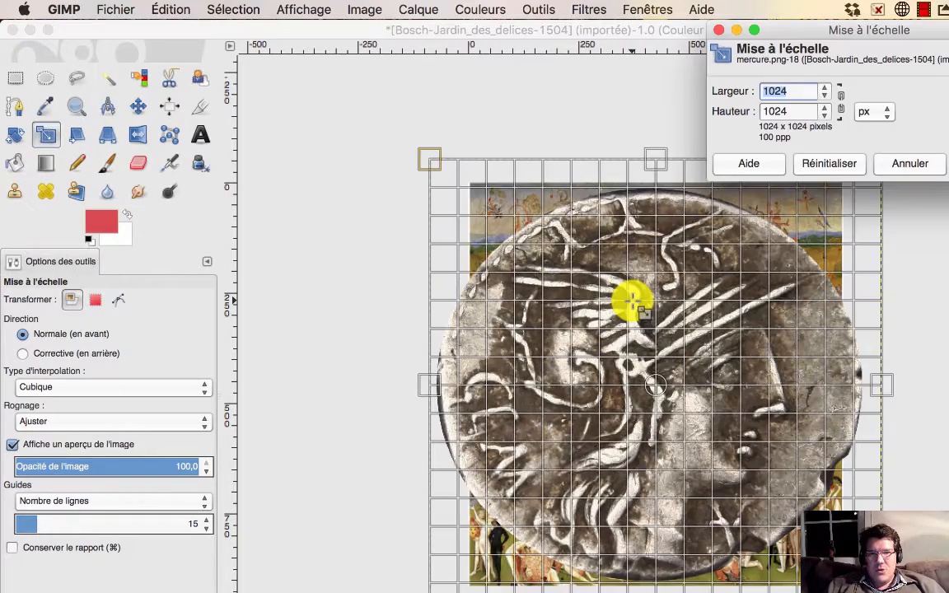
click(841, 105)
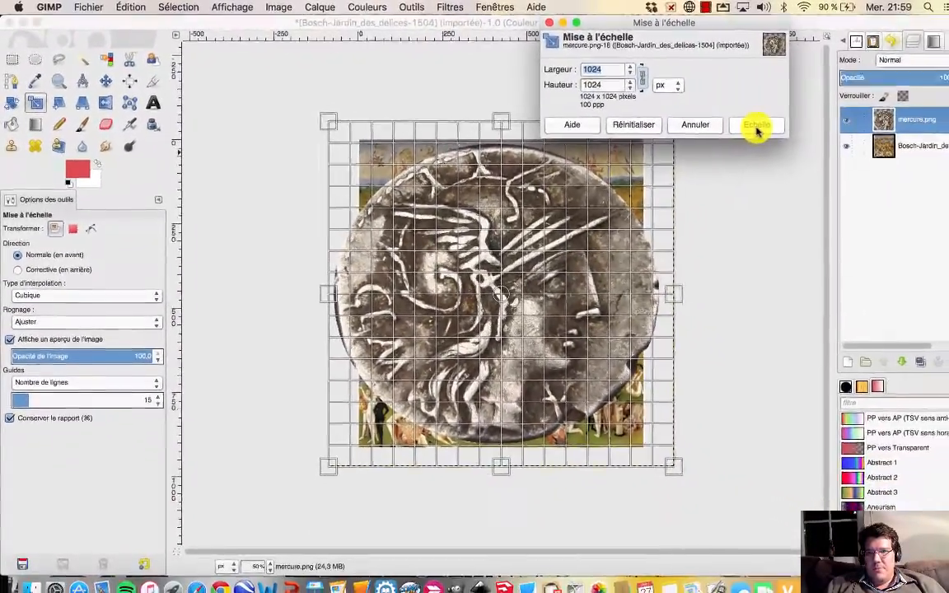
click(823, 139)
key(ctrl+z)
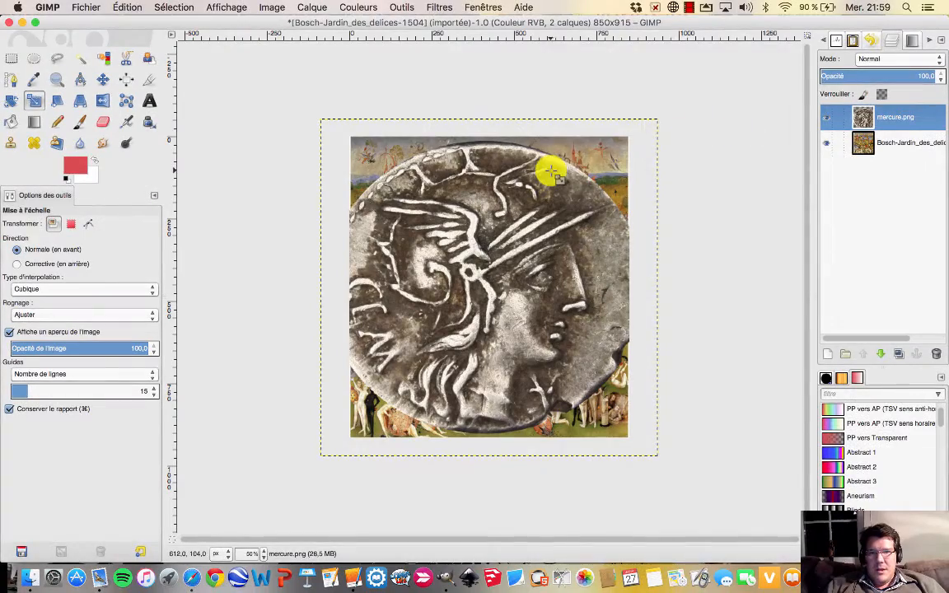
click(568, 151)
drag(613, 143, 432, 378)
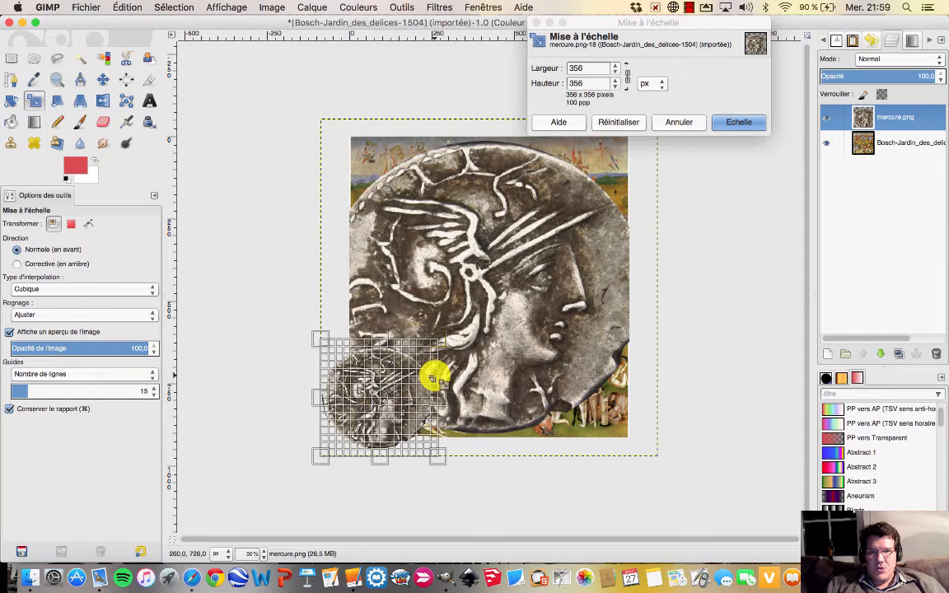
click(738, 126)
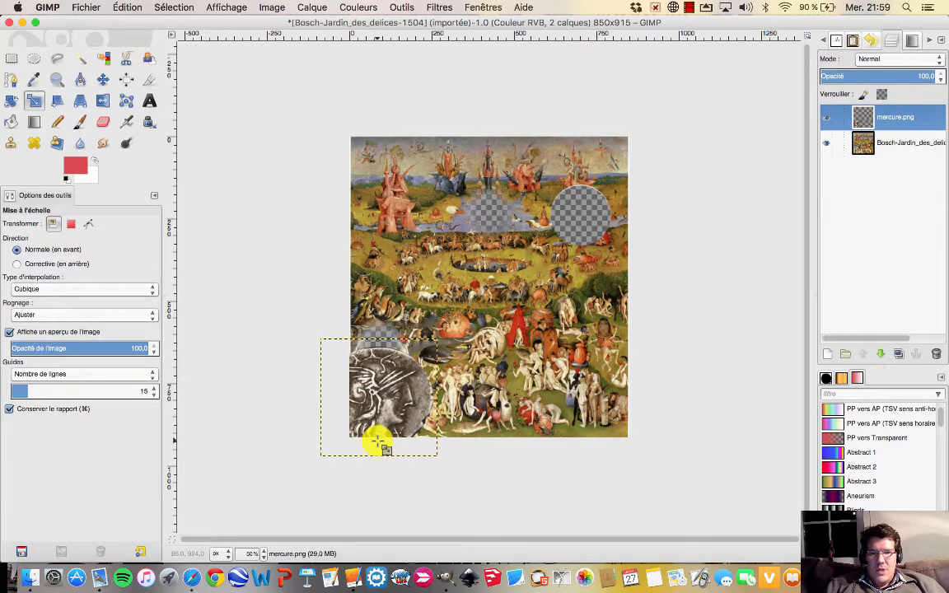
- Move the coin over the upper-right transparent circle and place the mercure.png layer beneath the painting layer
click(103, 79)
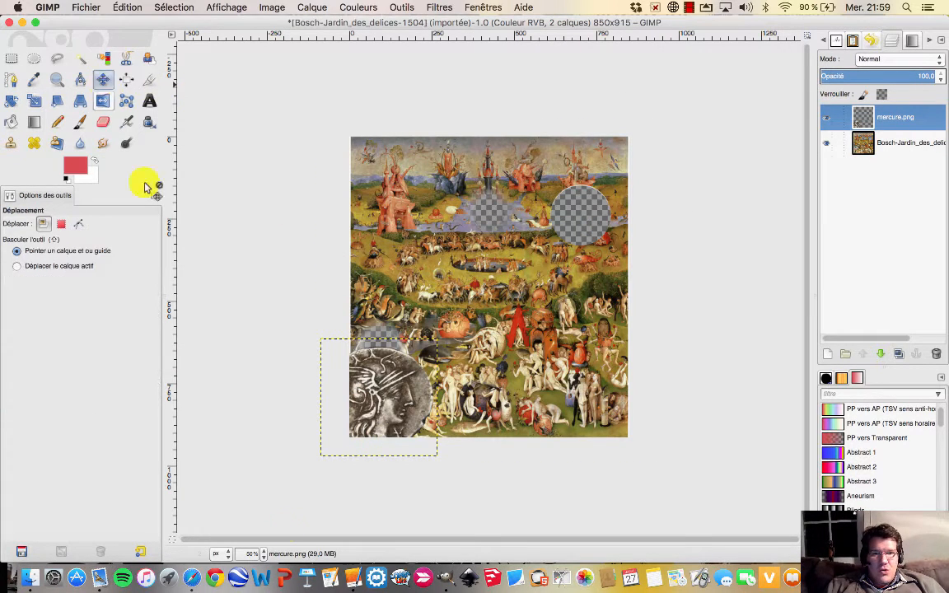
drag(382, 385, 383, 385)
mouse_move(489, 284)
mouse_down()
mouse_move(579, 224)
mouse_move(572, 208)
mouse_move(581, 210)
mouse_up()
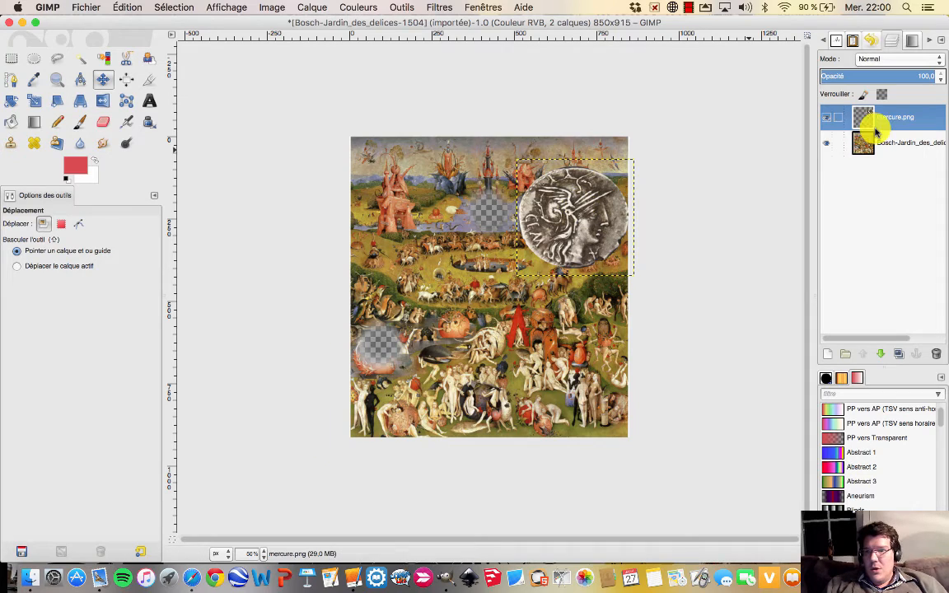
drag(862, 119, 864, 159)
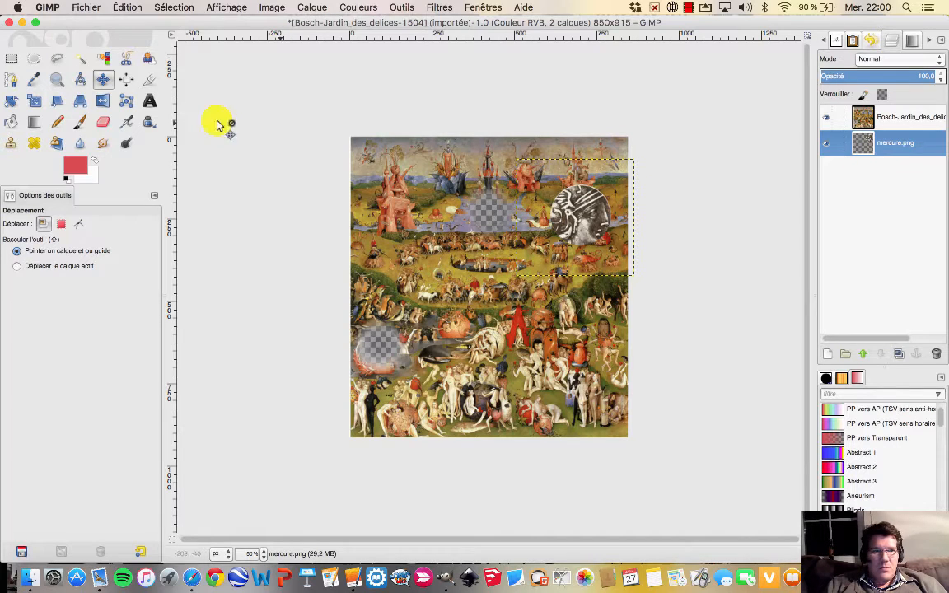
- Scale the mercure.png layer down proportionally, closer to the size of the upper-right circular hole
click(34, 102)
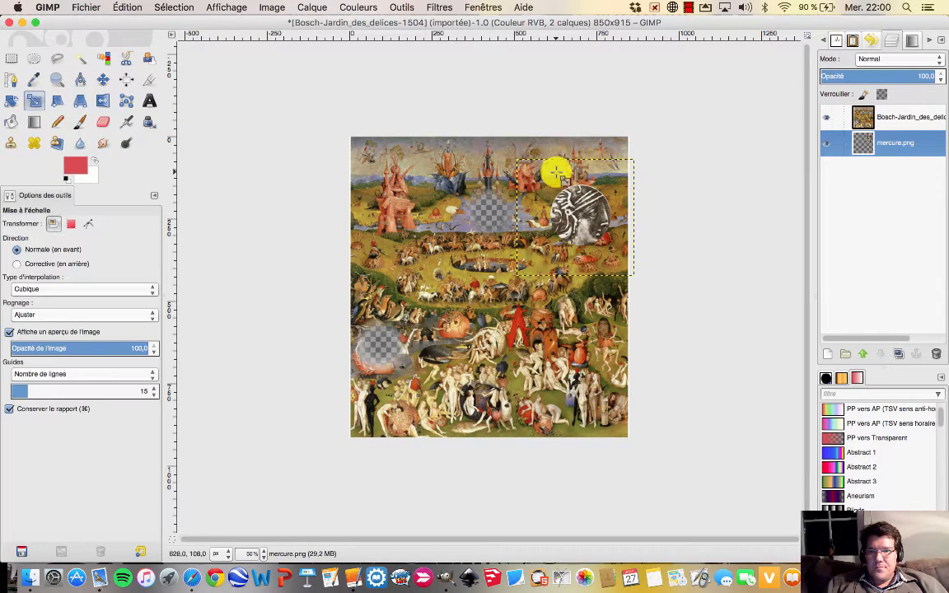
click(581, 211)
drag(602, 243, 576, 209)
click(737, 122)
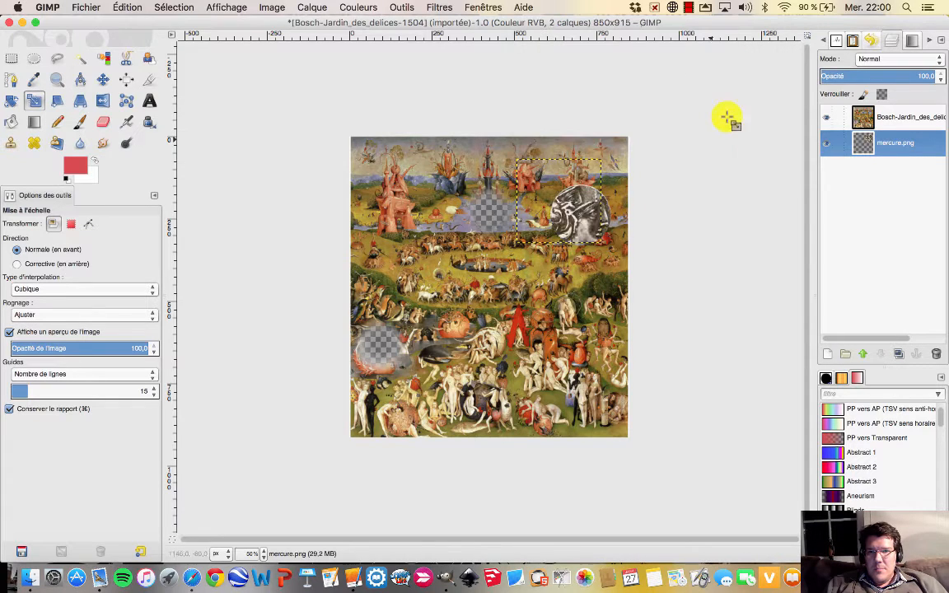
- Move the coin so it is centred behind the upper-right circular hole, and make the painting layer active
click(102, 79)
drag(565, 202, 583, 219)
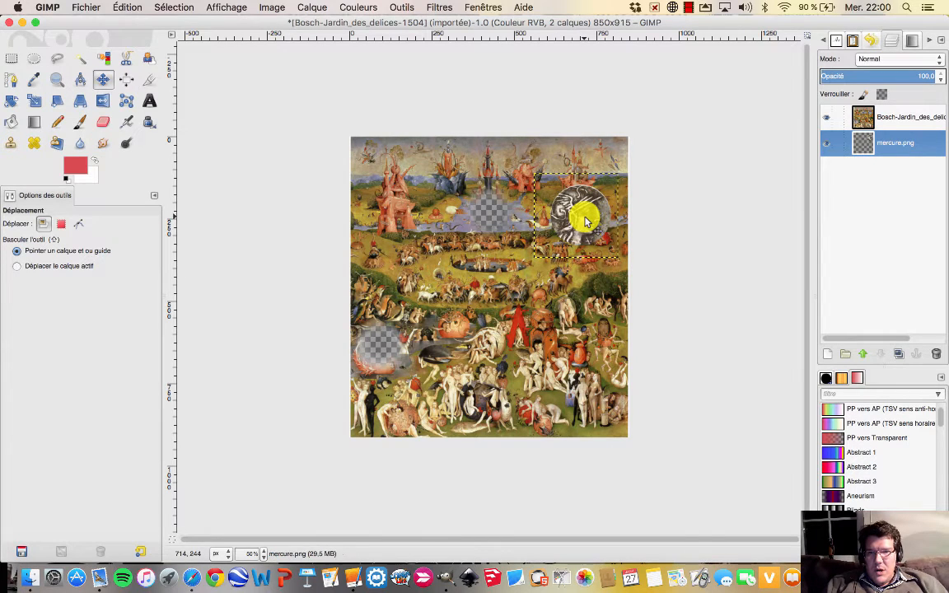
click(860, 116)
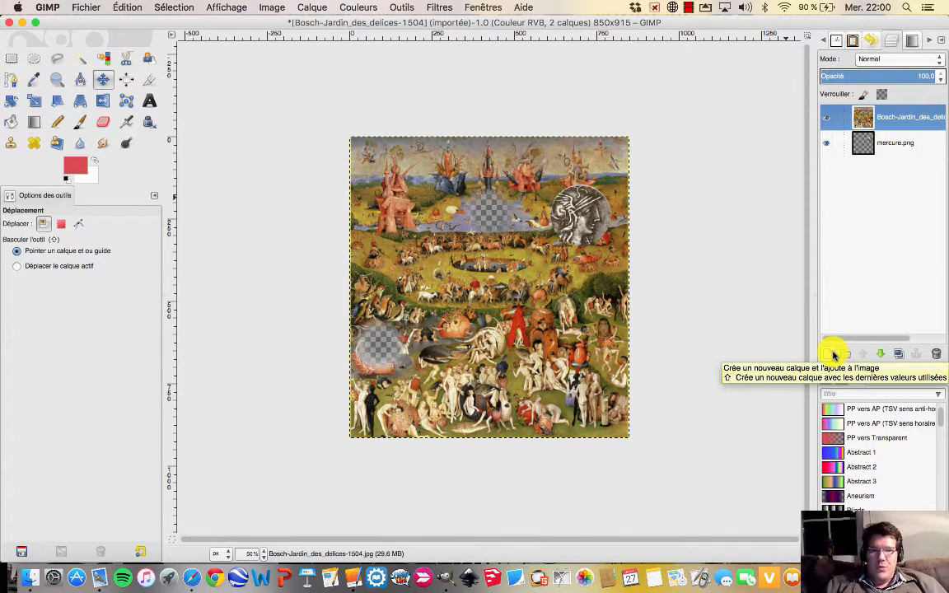